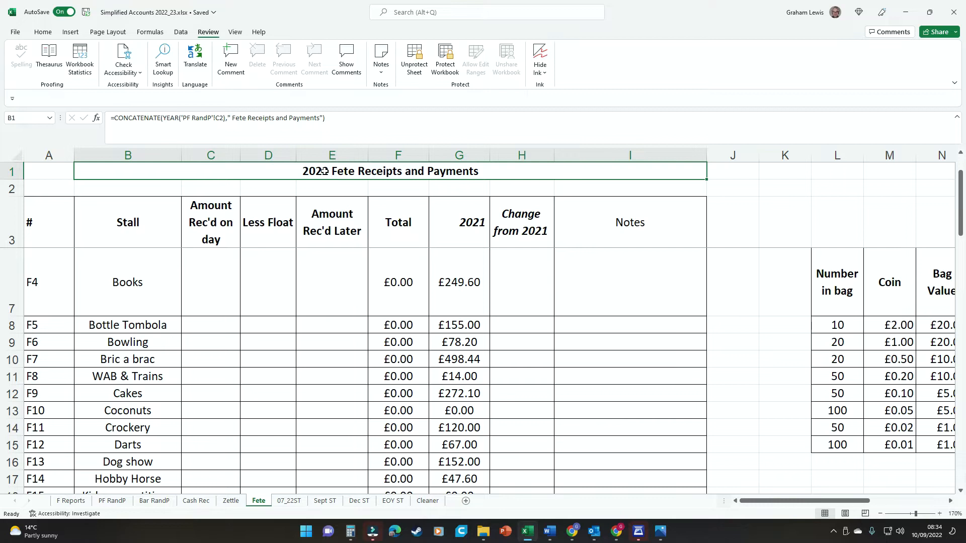
# Copy the Total figures from F7 to F62 and open the paste choices for the 2021 column at G7.
pyautogui.click(139, 244)
pyautogui.click(468, 222)
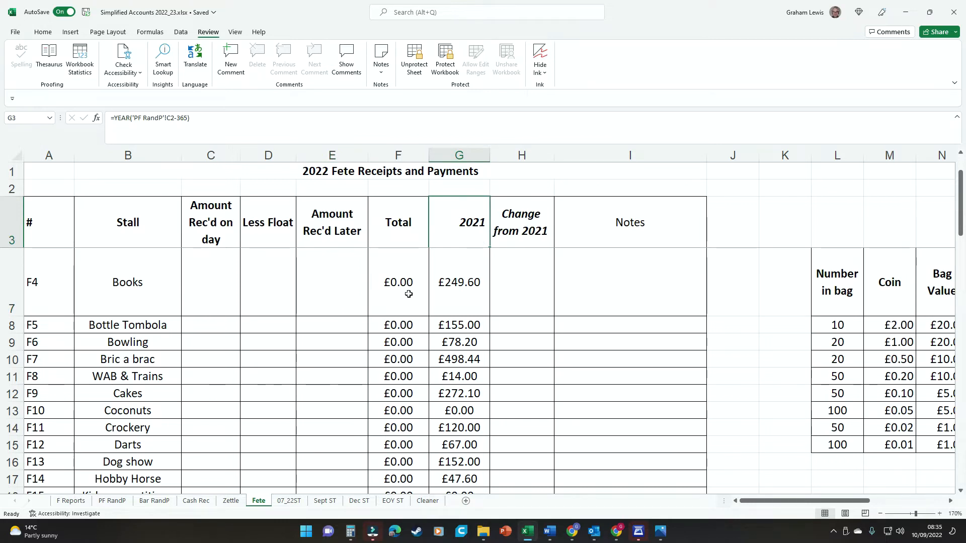
pyautogui.moveTo(397, 272); pyautogui.dragTo(409, 322)
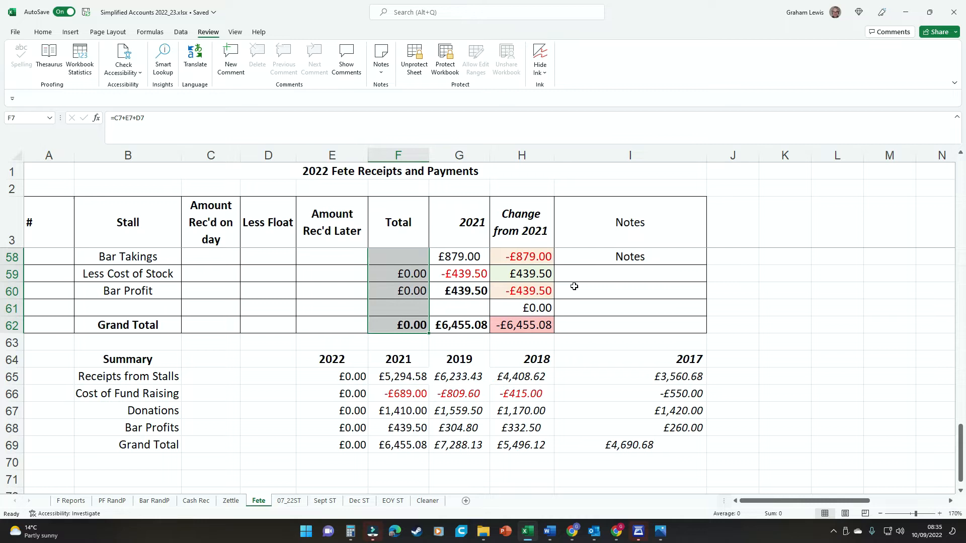
pyautogui.hotkey('ctrl', 'c')
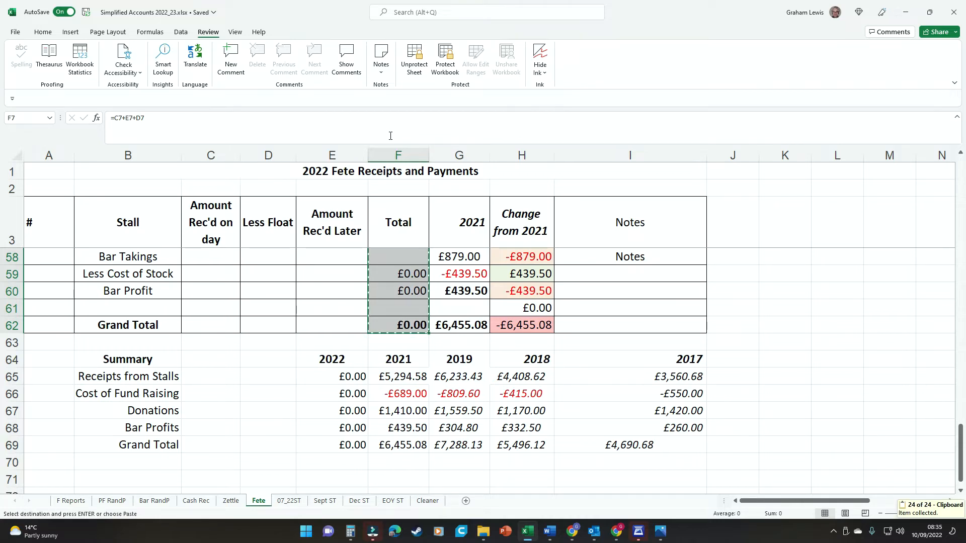
pyautogui.scroll(18, 465, 251)
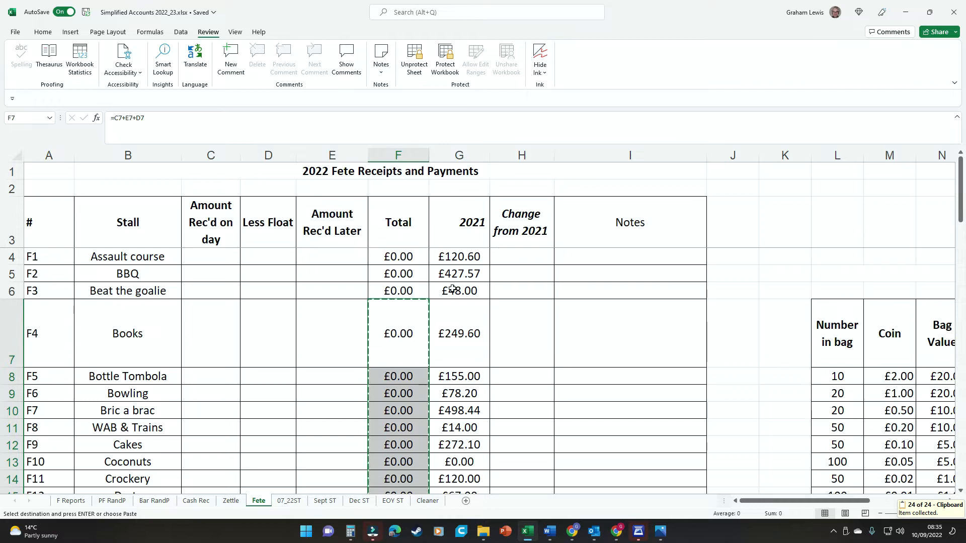
pyautogui.click(466, 307)
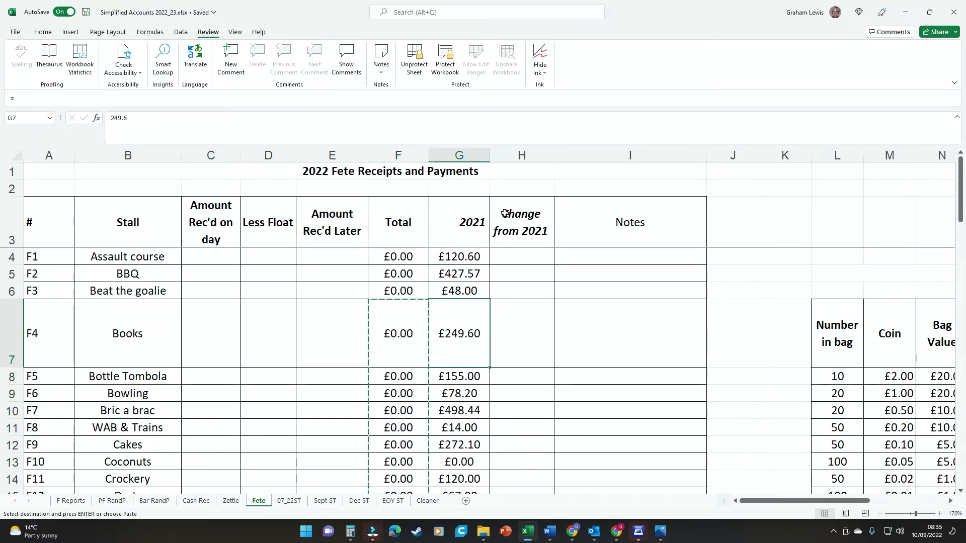
pyautogui.click(44, 32)
pyautogui.click(46, 74)
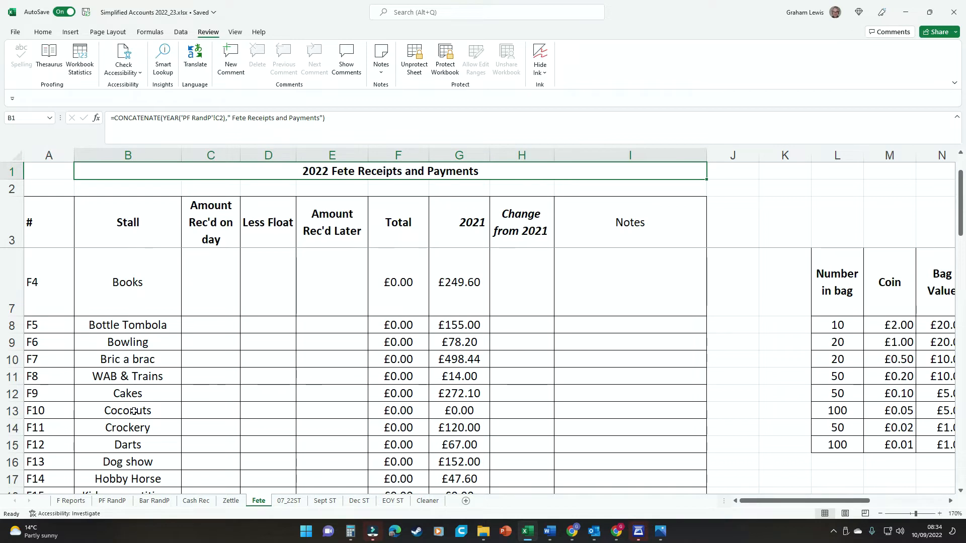
# Inspect the Books row's cells for the amount received on the day, the float and the amount received later.
pyautogui.click(217, 286)
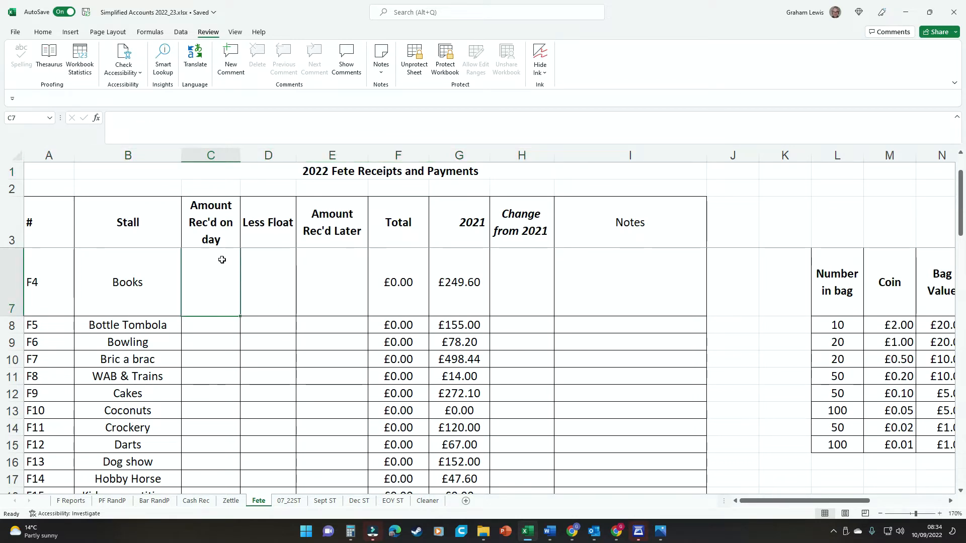
pyautogui.click(276, 263)
pyautogui.click(340, 268)
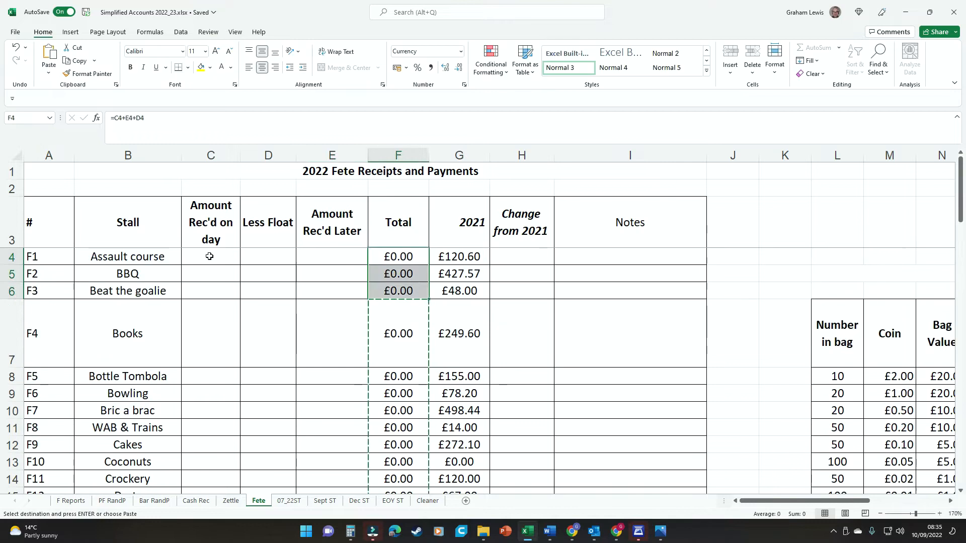
# Enter 200 as the Assault course's amount received on the day.
pyautogui.hotkey('ctrl', 'Home')
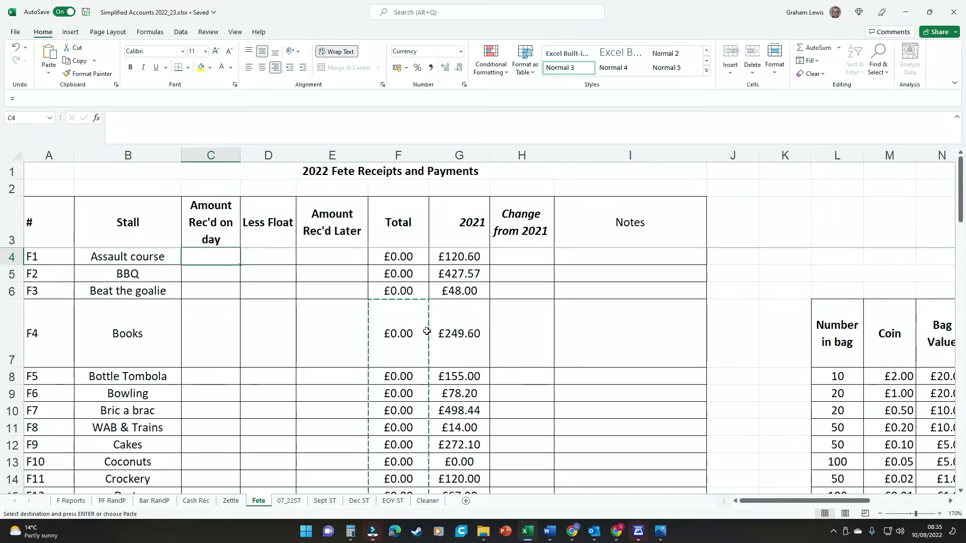
pyautogui.write('200')
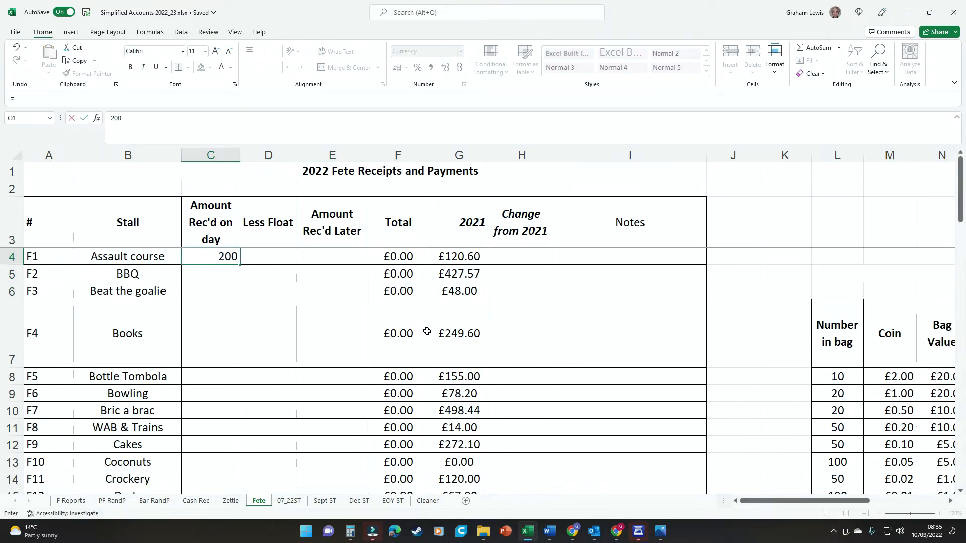
pyautogui.hotkey('ctrl', 'Return')
# Examine the Change from 2021 formulas for the Assault course and BBQ, along with the BBQ's Total formula.
pyautogui.press('Right')
pyautogui.press('Right')
pyautogui.press('Right')
pyautogui.press('Right')
pyautogui.press('Right')
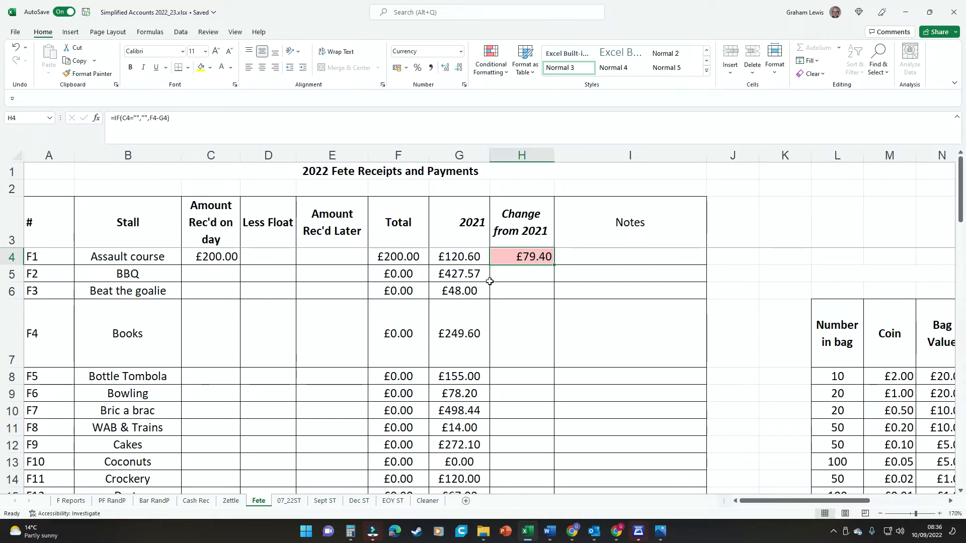
pyautogui.click(399, 274)
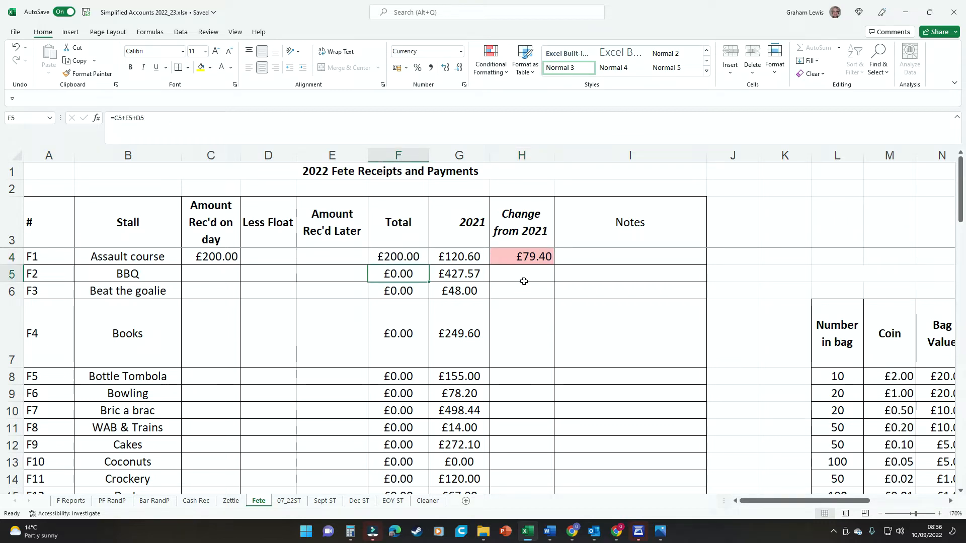
pyautogui.click(524, 272)
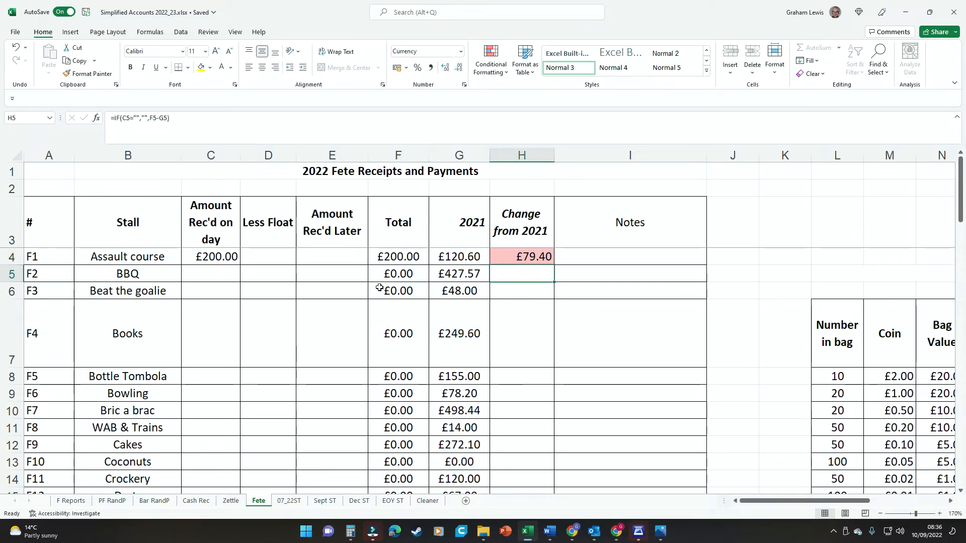
# Fill the 200 amount down the Amount Rec'd on day column from Assault course to Spinning Tops.
pyautogui.moveTo(204, 258); pyautogui.dragTo(220, 442)
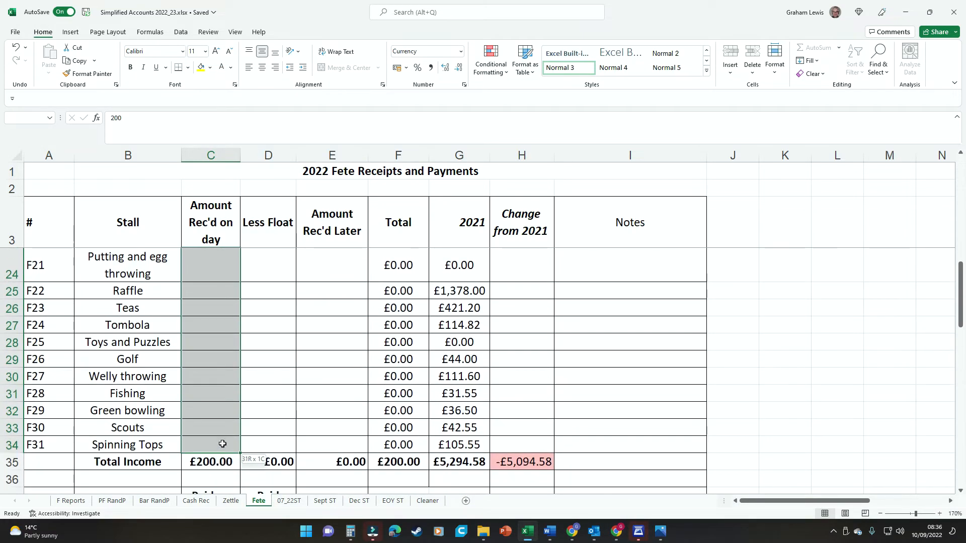
pyautogui.hotkey('ctrl', 'd')
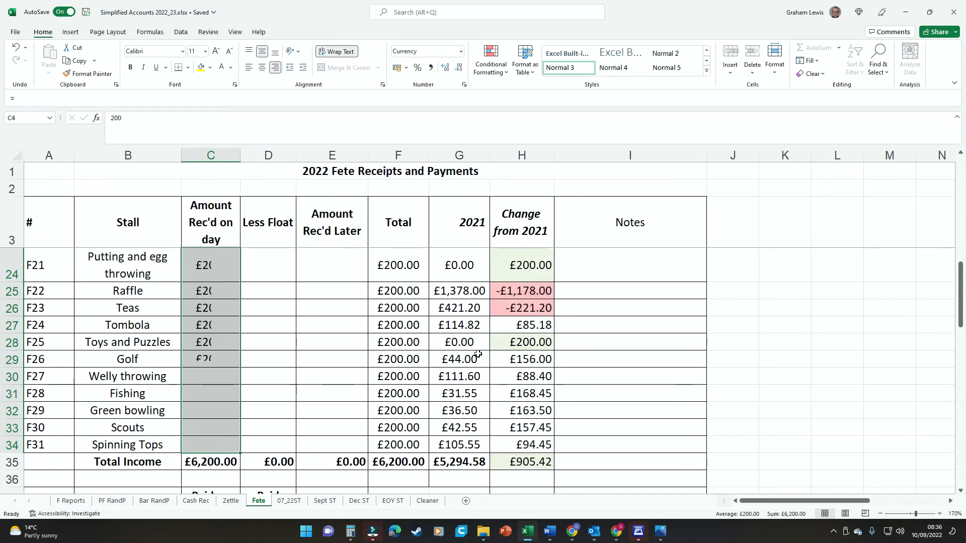
pyautogui.scroll(7, 556, 310)
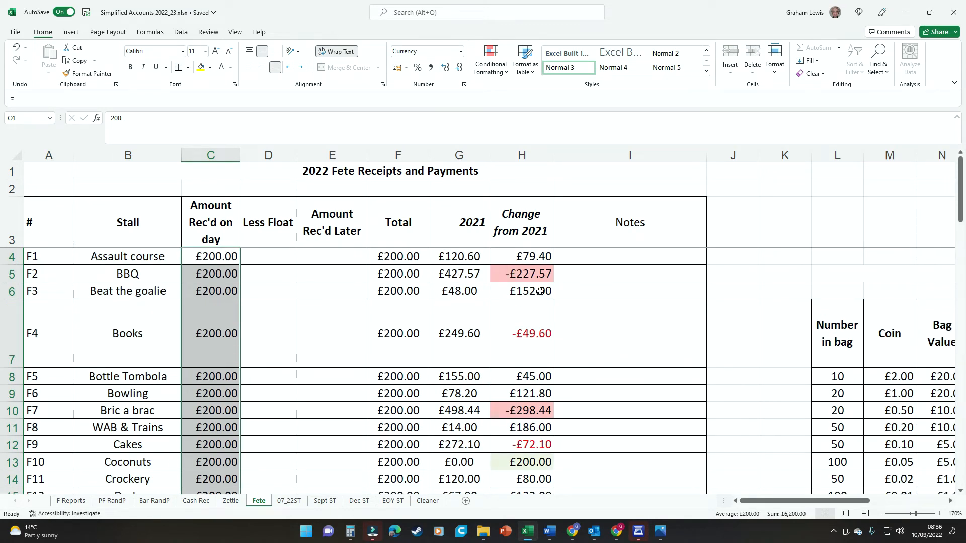
# Examine the colour-coded changes from 2021 for all stalls, starting with the BBQ and going down to Total Income.
pyautogui.click(198, 271)
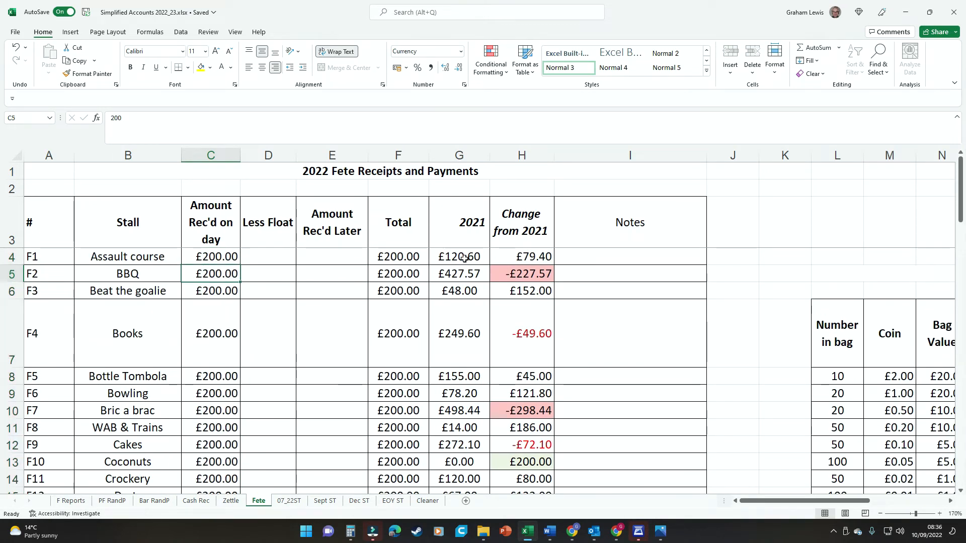
pyautogui.click(529, 278)
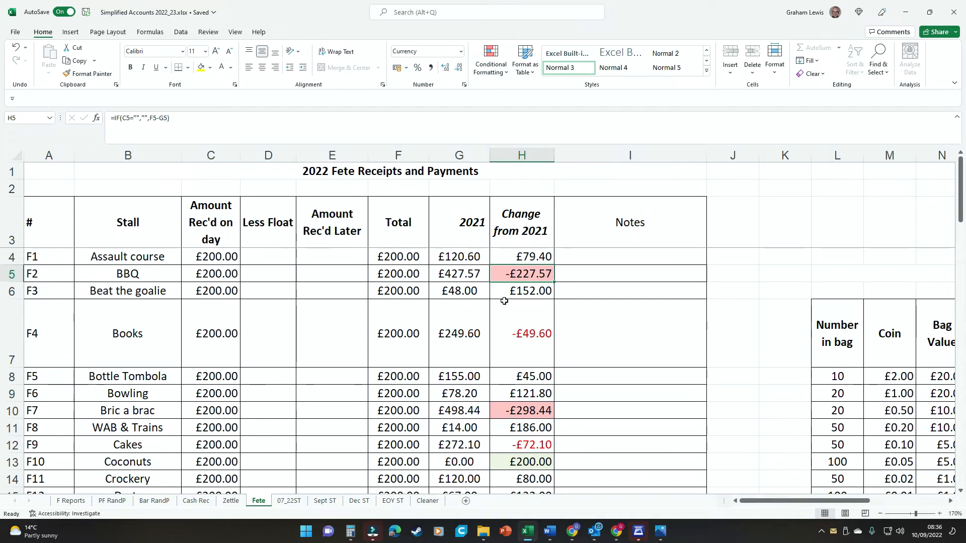
pyautogui.scroll(-2, 507, 301)
pyautogui.scroll(-1, 522, 305)
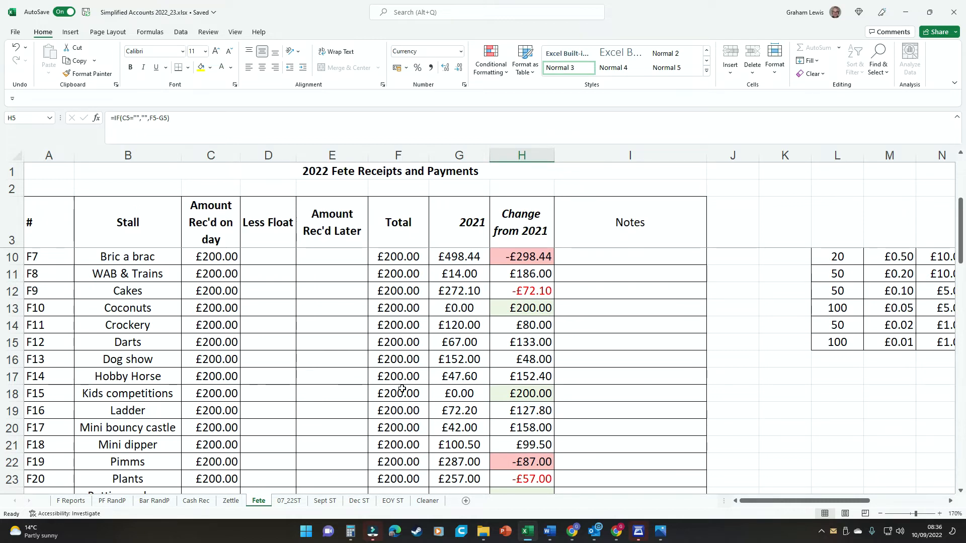
pyautogui.scroll(-2, 402, 386)
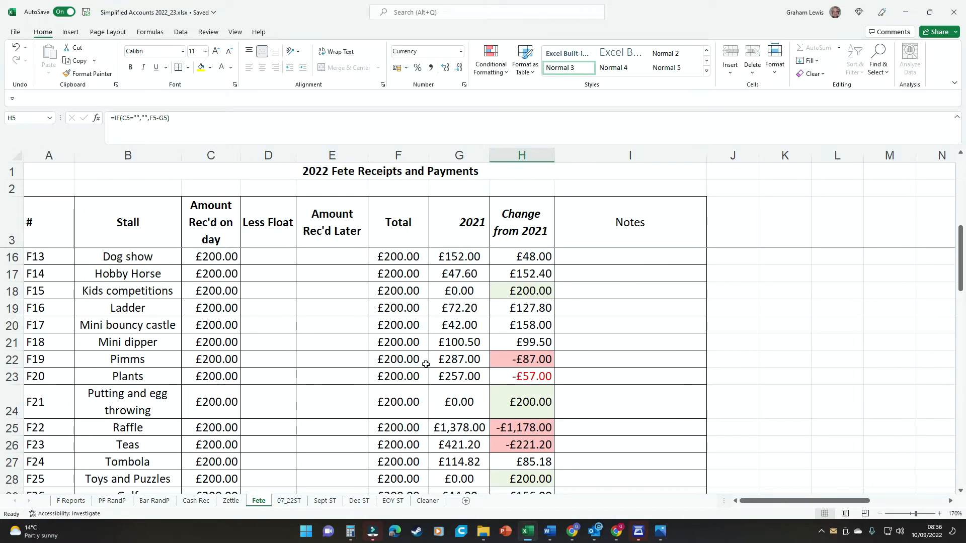
pyautogui.scroll(-4, 426, 364)
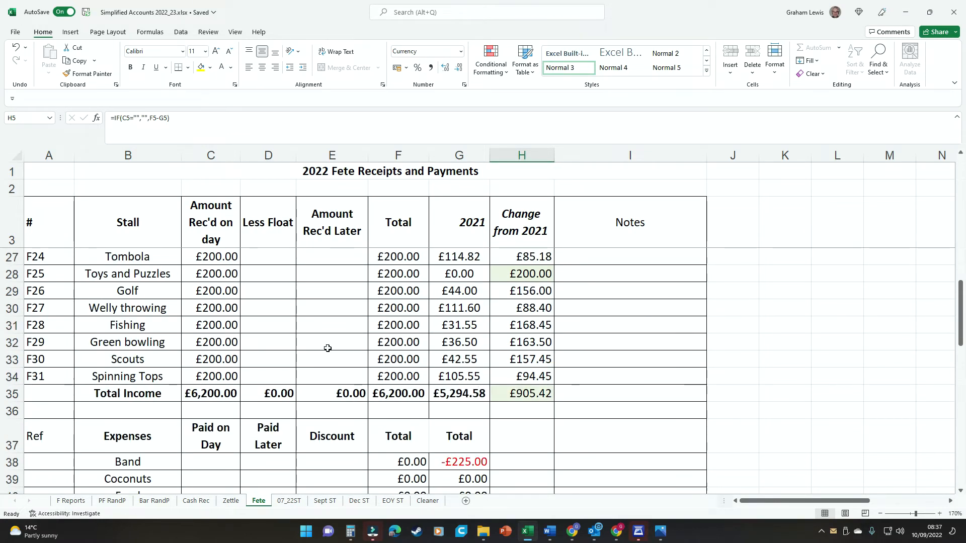
# Undo the filled stall amounts and the Assault course entry in the Amount Rec'd on day column.
pyautogui.hotkey('ctrl', 'z')
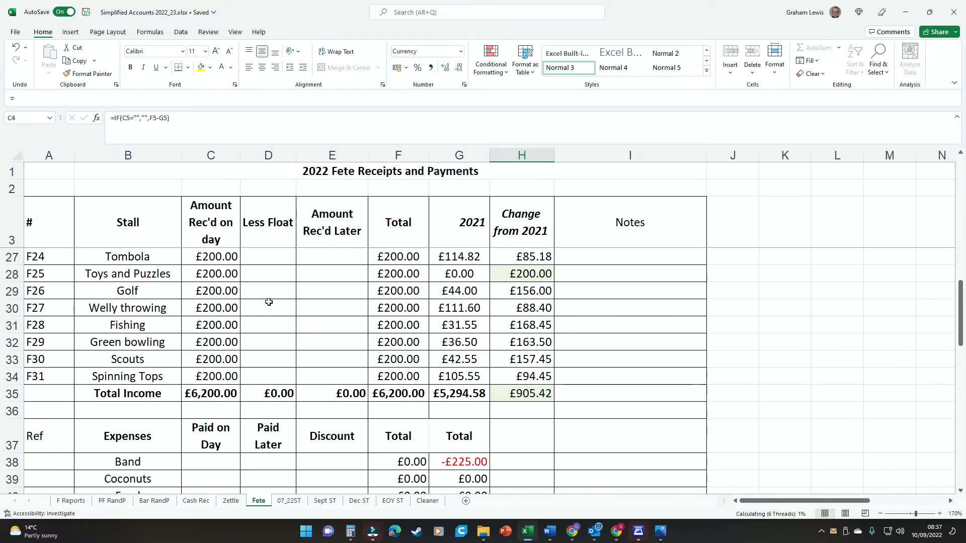
pyautogui.hotkey('ctrl', 'z')
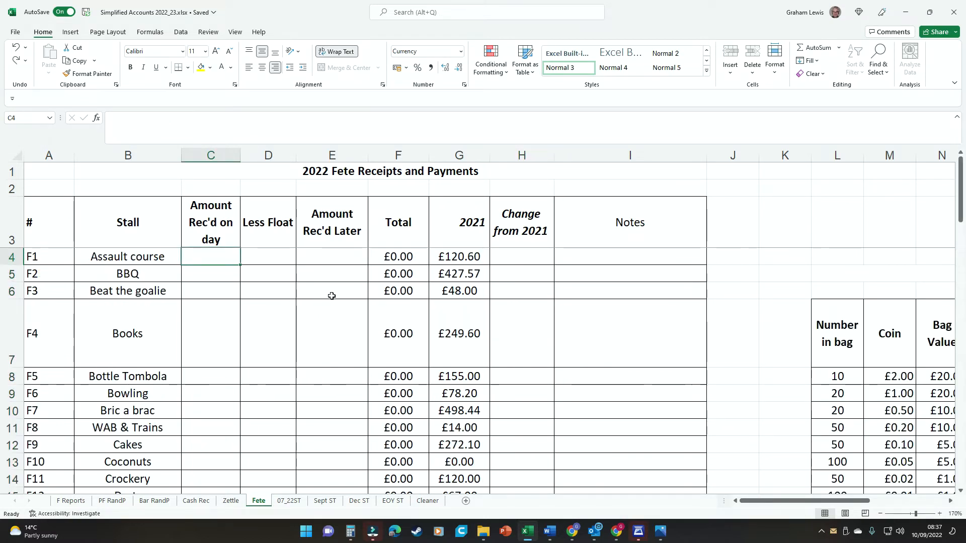
# Enter 1200 as this year's total for Bar Takings in F58.
pyautogui.scroll(-12, 579, 254)
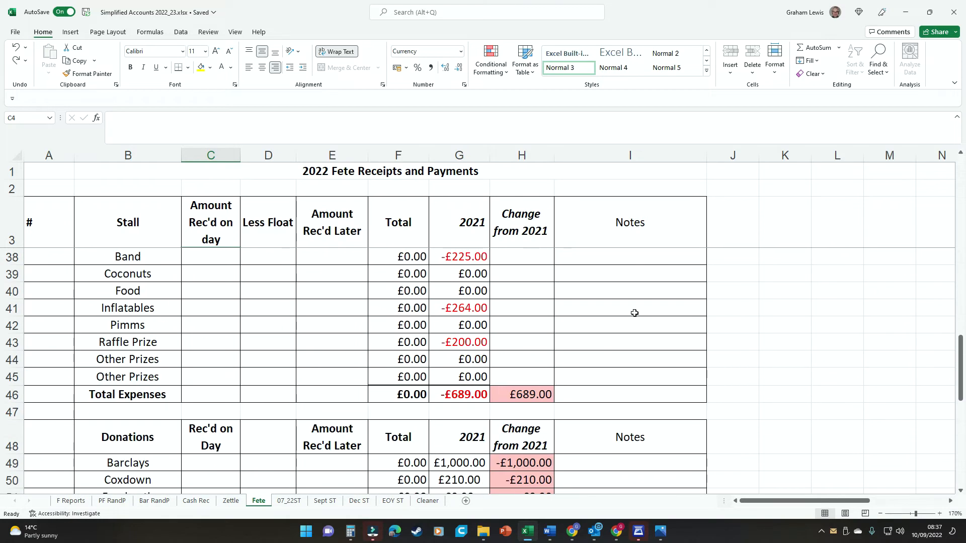
pyautogui.scroll(-10, 623, 315)
pyautogui.scroll(4, 611, 314)
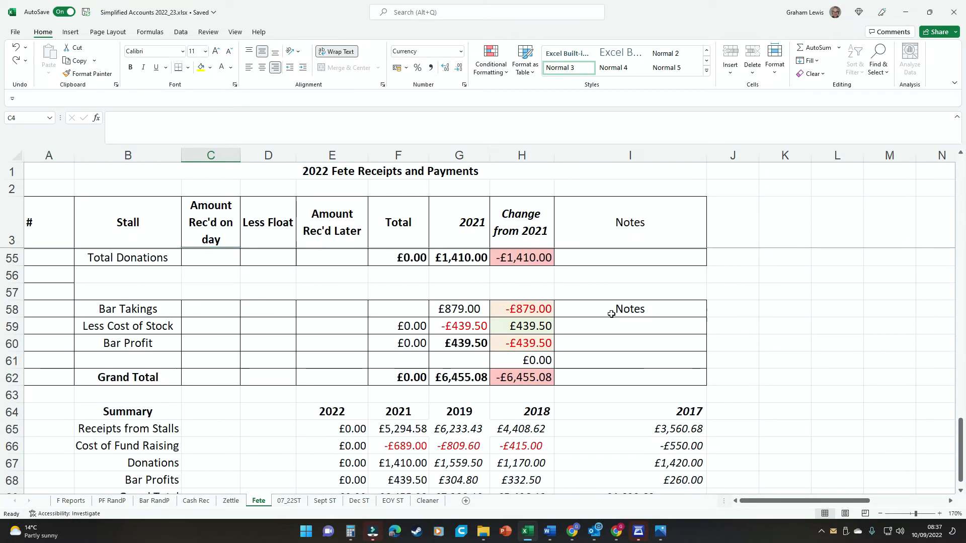
pyautogui.scroll(1, 610, 311)
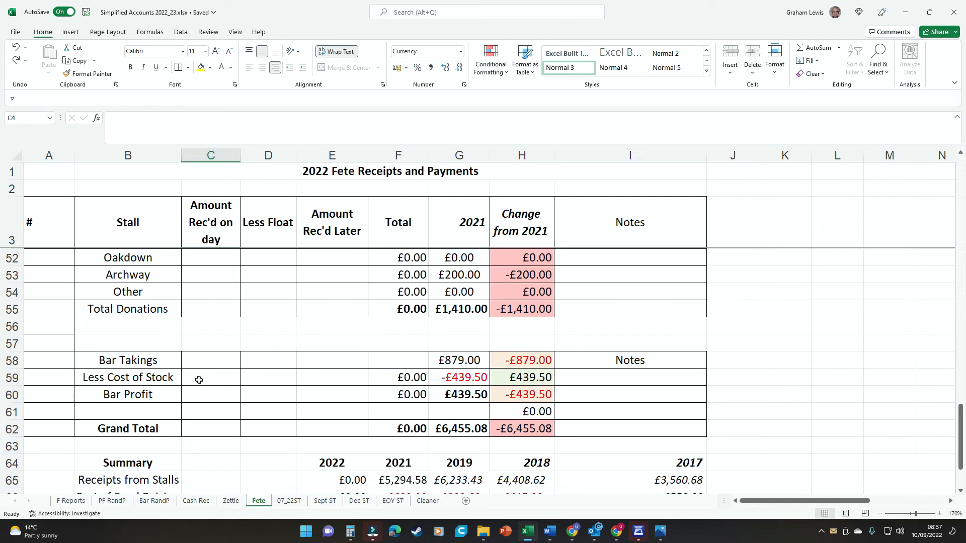
pyautogui.click(402, 363)
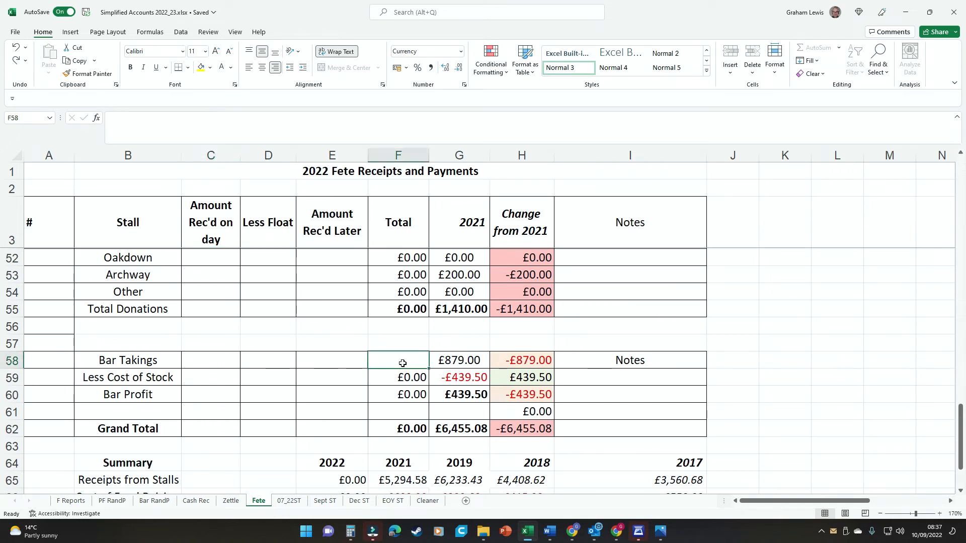
pyautogui.hotkey('alt', 'r')
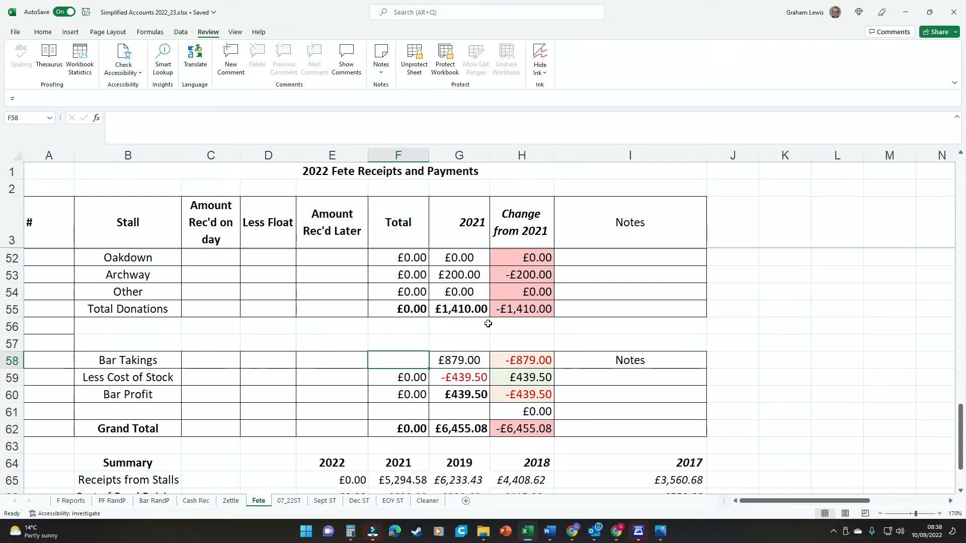
pyautogui.write('1200')
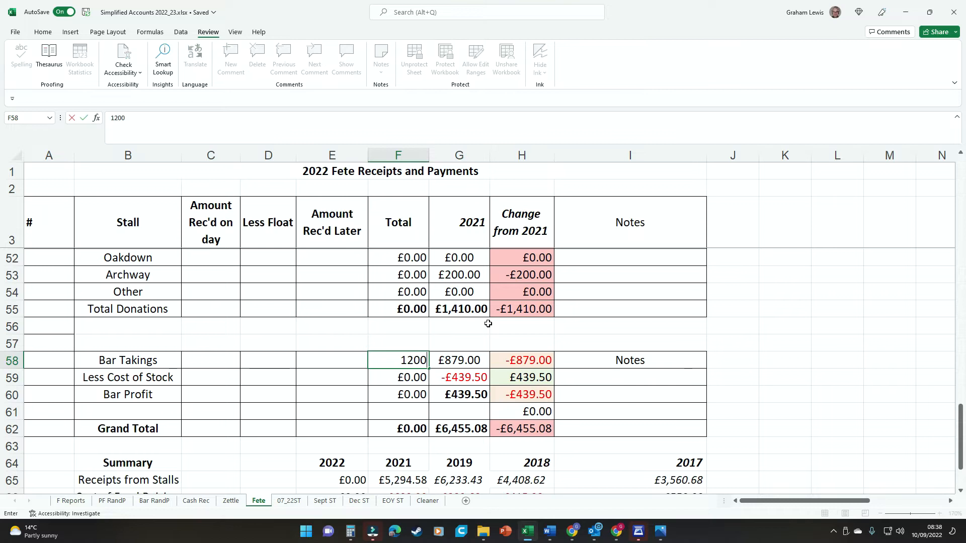
pyautogui.hotkey('ctrl', 'Return')
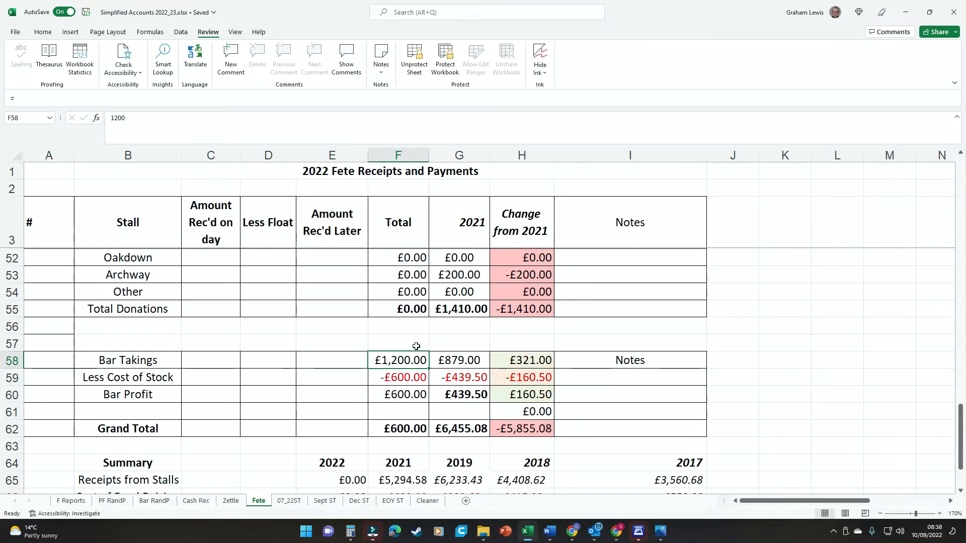
# Inspect the formulas for cost of stock, bar profit and grand total, and the 2022 bar profits and grand total in the summary.
pyautogui.click(415, 378)
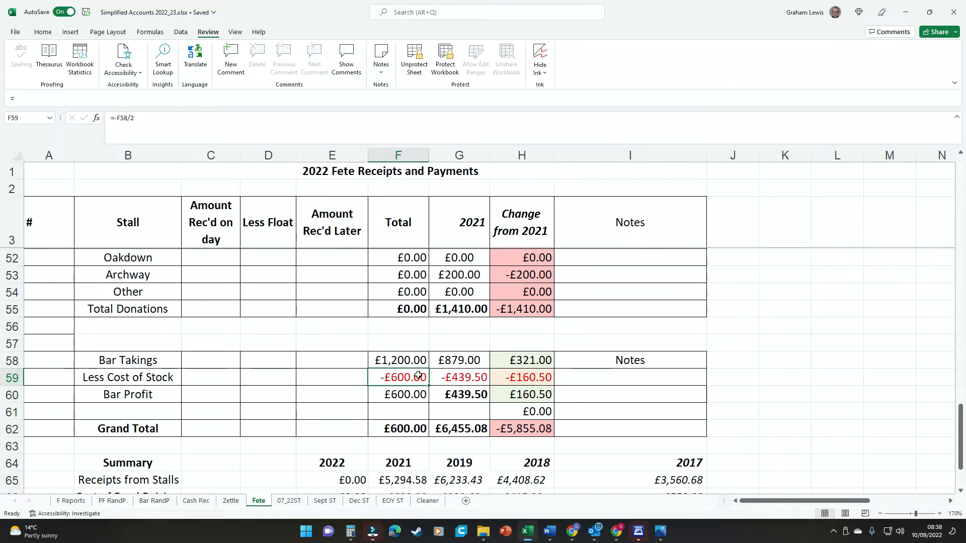
pyautogui.click(410, 393)
pyautogui.click(413, 431)
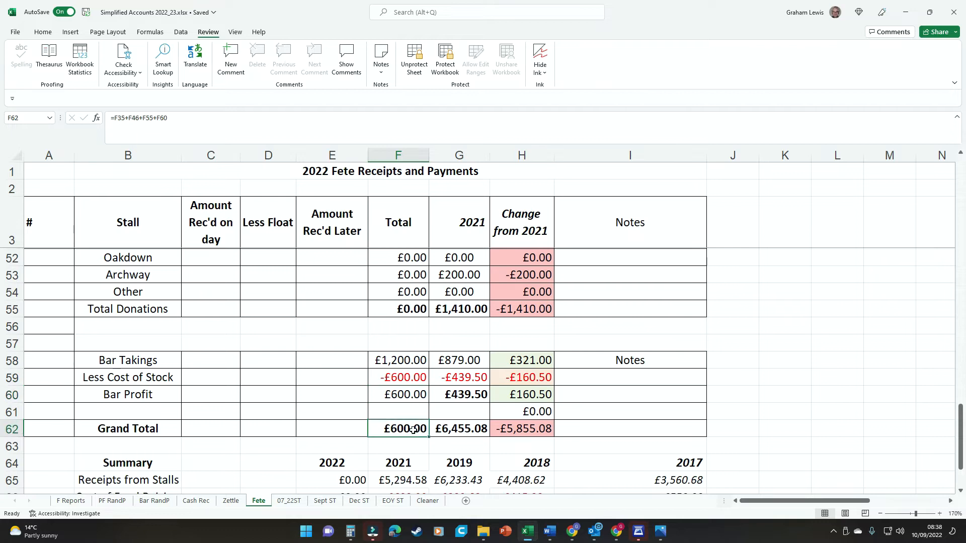
pyautogui.scroll(-2, 398, 413)
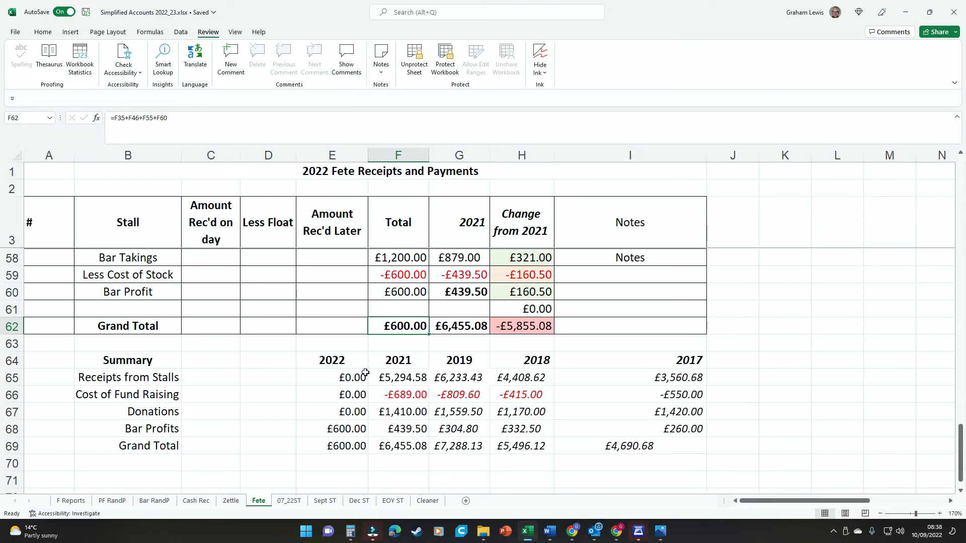
pyautogui.click(354, 433)
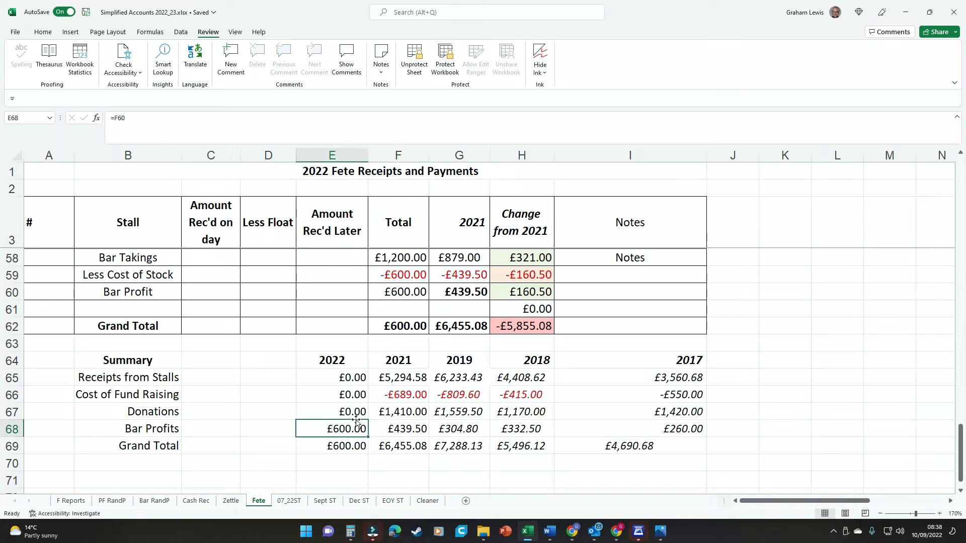
pyautogui.click(346, 447)
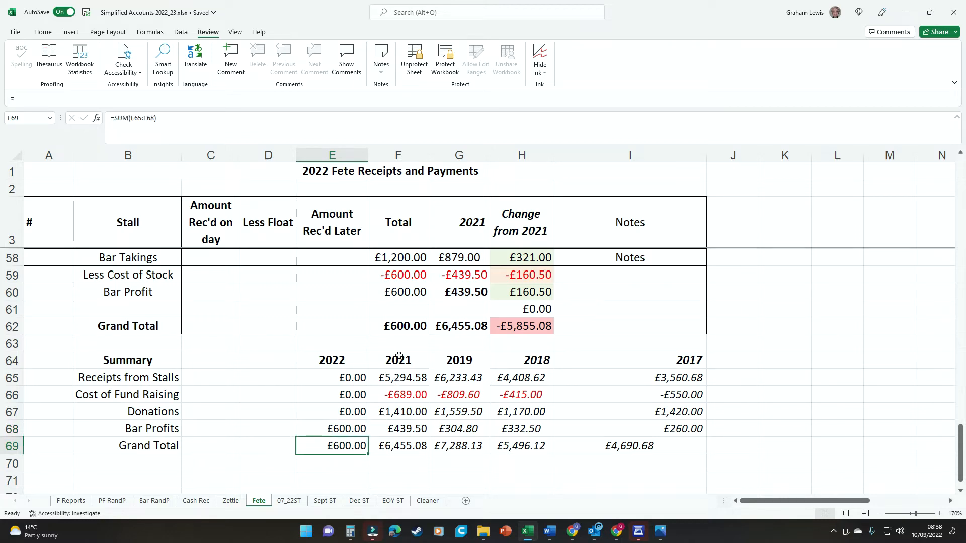
# Check the formula of this year's Grand Total in F62, and clear the Bar Takings total in F58.
pyautogui.click(404, 327)
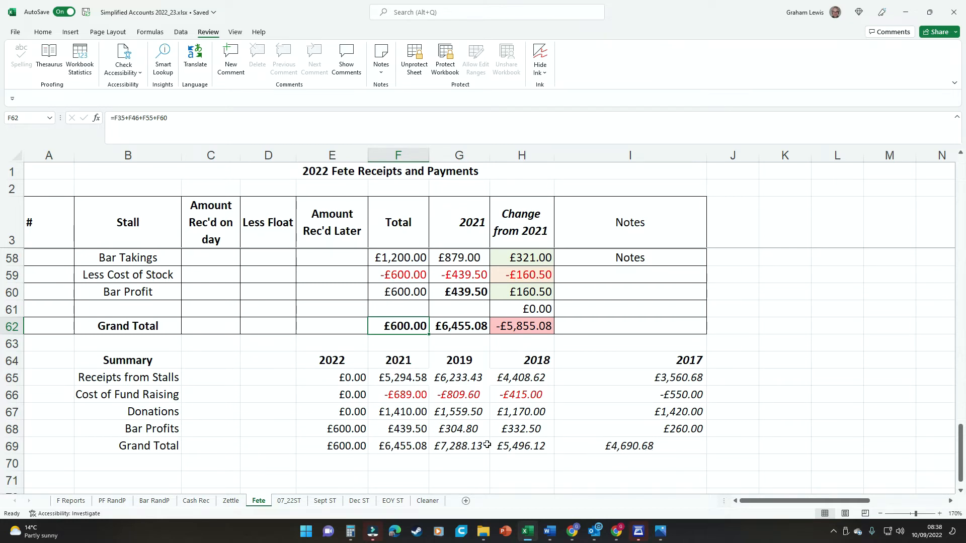
pyautogui.scroll(2, 480, 352)
pyautogui.scroll(-1, 470, 355)
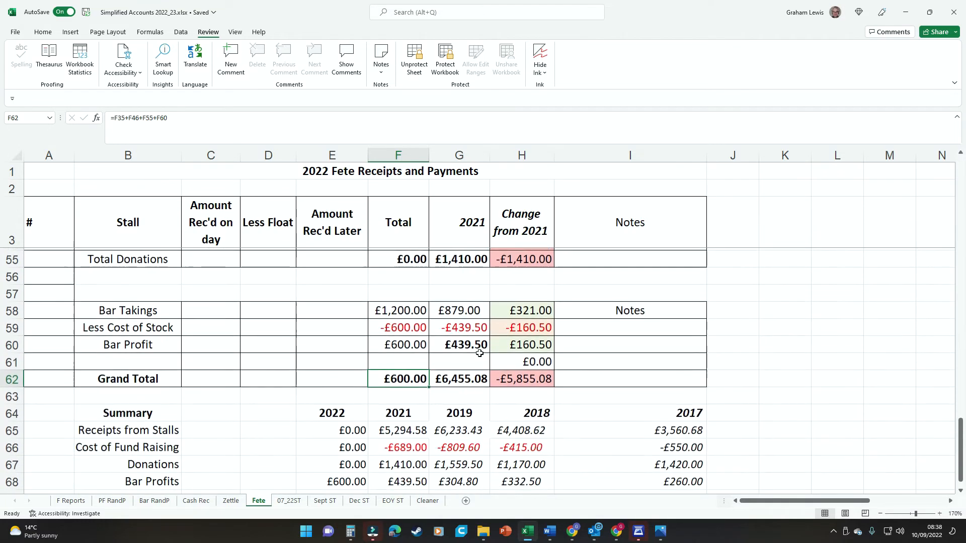
pyautogui.click(409, 311)
pyautogui.press('Delete')
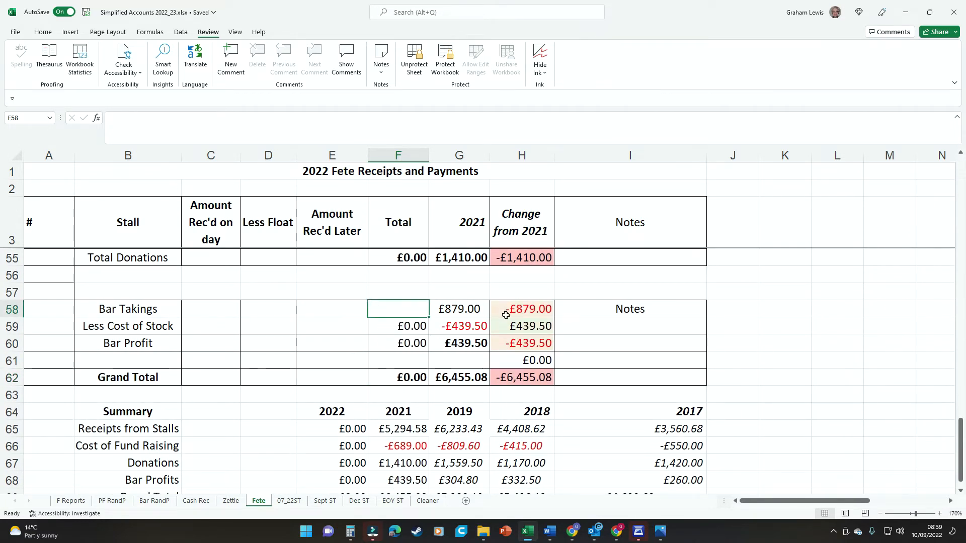
# Examine the coin table of the Money Counting Check Sheet, including the £2 coin's Bag Weight and Number in bag formulas.
pyautogui.scroll(8, 508, 312)
pyautogui.scroll(9, 506, 314)
pyautogui.scroll(-7, 505, 315)
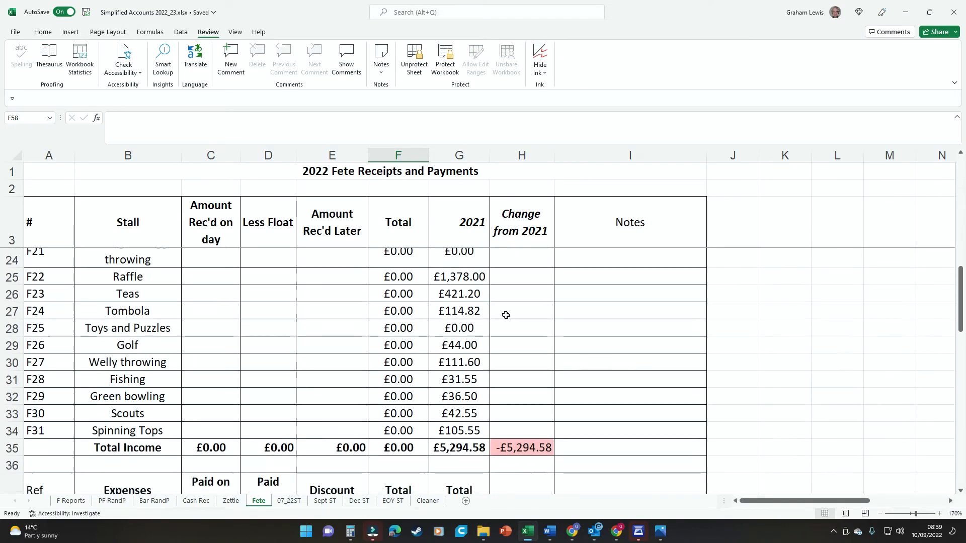
pyautogui.scroll(7, 506, 314)
pyautogui.moveTo(785, 501); pyautogui.dragTo(840, 504)
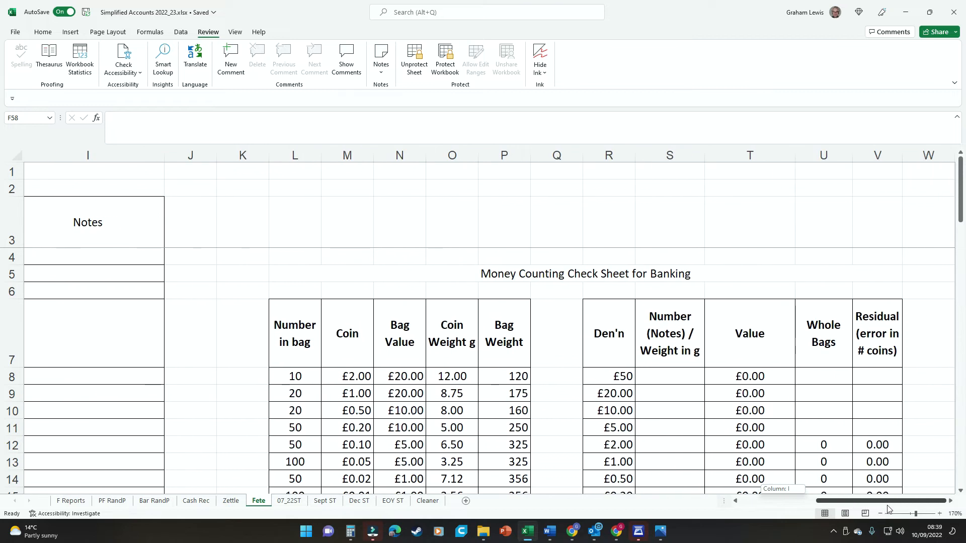
pyautogui.scroll(-2, 568, 290)
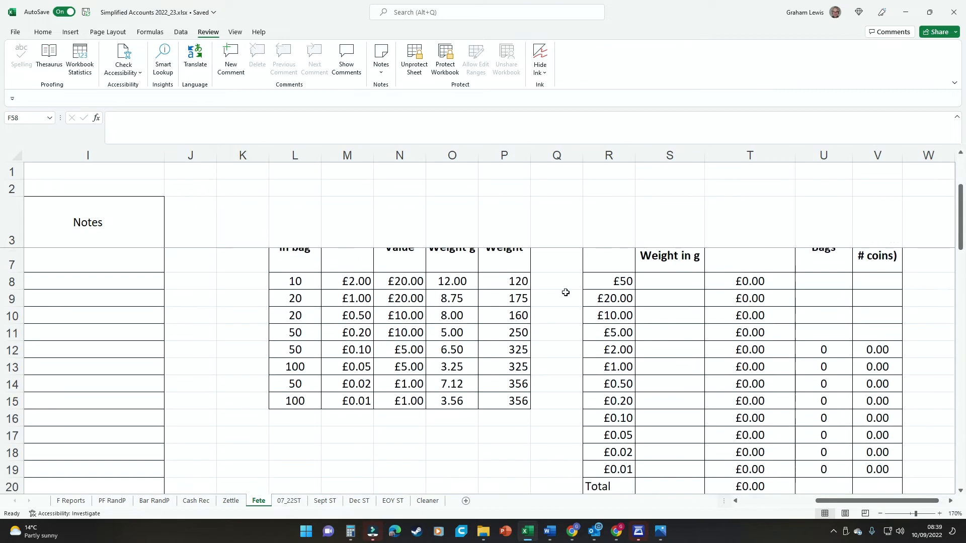
pyautogui.scroll(-4, 565, 291)
pyautogui.scroll(4, 564, 293)
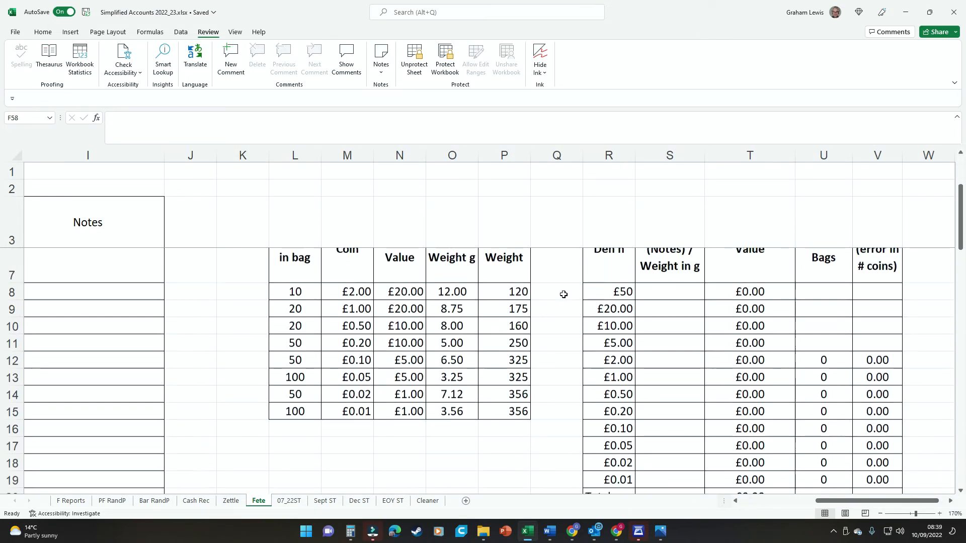
pyautogui.scroll(2, 563, 295)
pyautogui.scroll(-1, 563, 294)
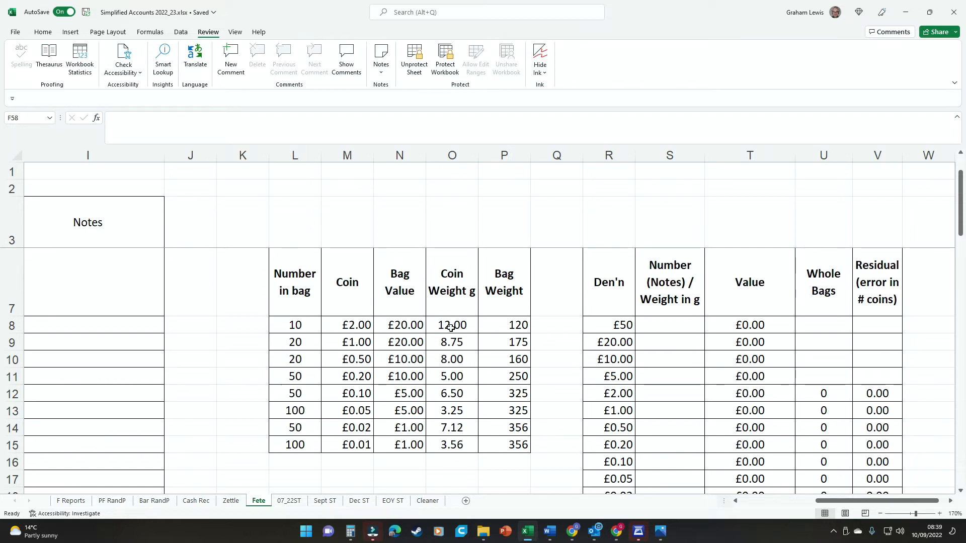
pyautogui.click(501, 321)
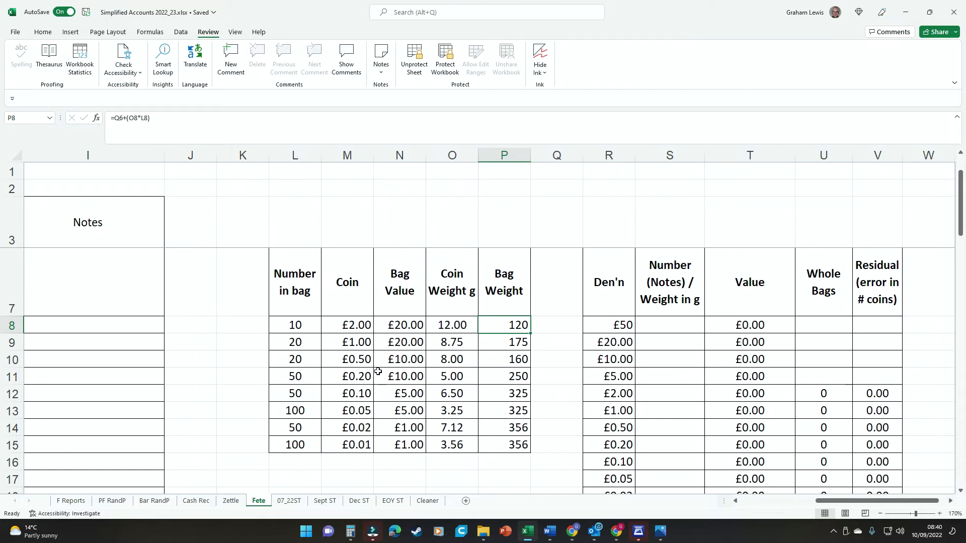
pyautogui.click(295, 324)
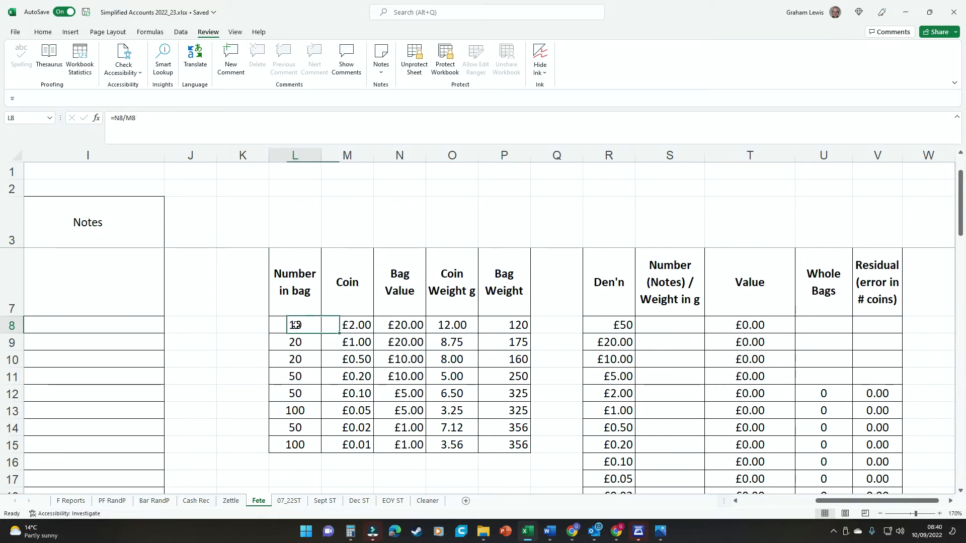
pyautogui.click(346, 325)
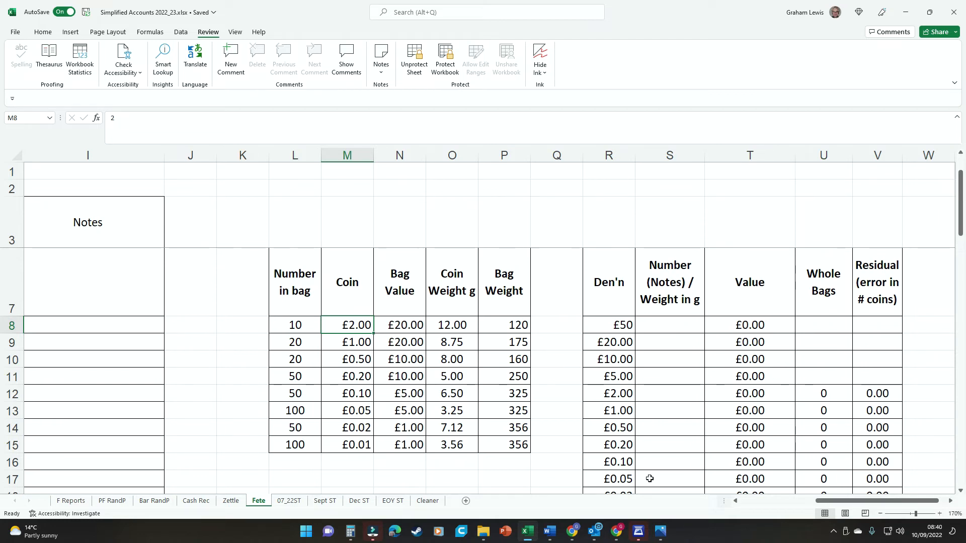
# Examine the denomination table's entry cells for notes and the £2 row's weight, whole bags and residual formula.
pyautogui.moveTo(840, 503); pyautogui.dragTo(863, 505)
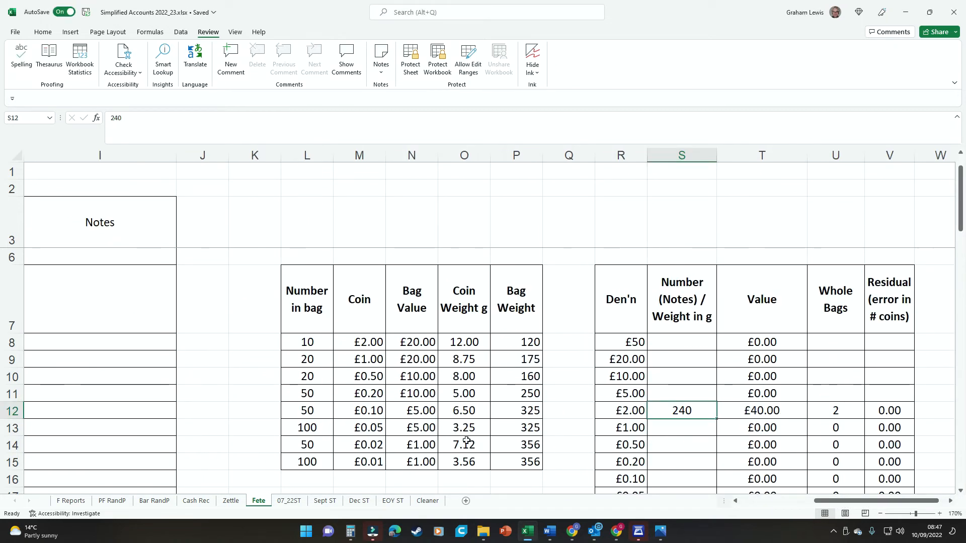
pyautogui.click(620, 284)
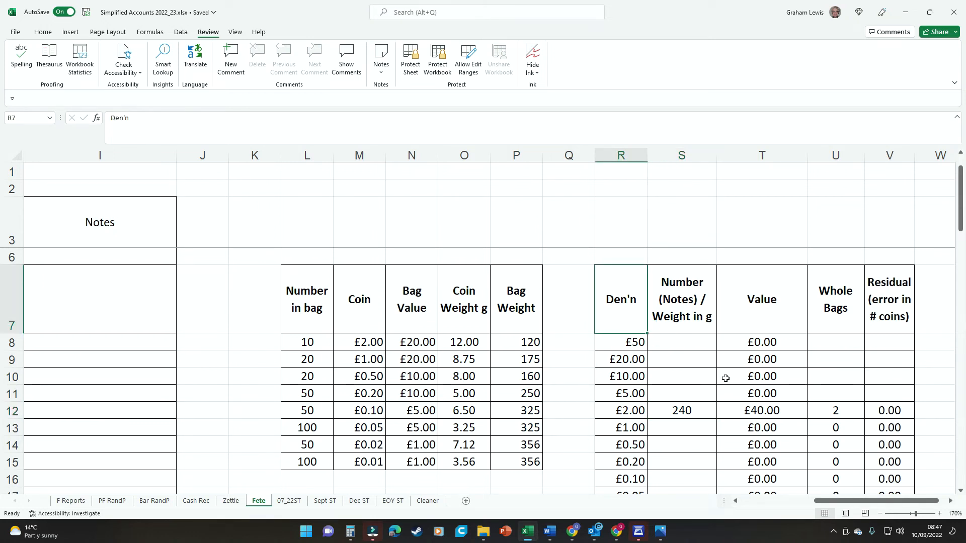
pyautogui.moveTo(961, 222)
pyautogui.mouseDown()
pyautogui.moveTo(958, 271)
pyautogui.moveTo(951, 237)
pyautogui.mouseUp()
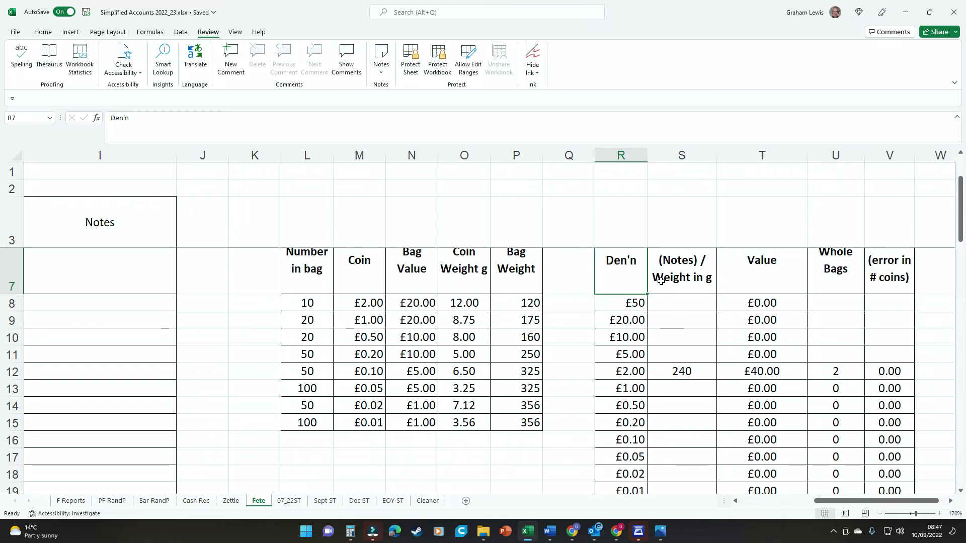
pyautogui.click(681, 303)
pyautogui.click(683, 319)
pyautogui.click(689, 334)
pyautogui.click(695, 353)
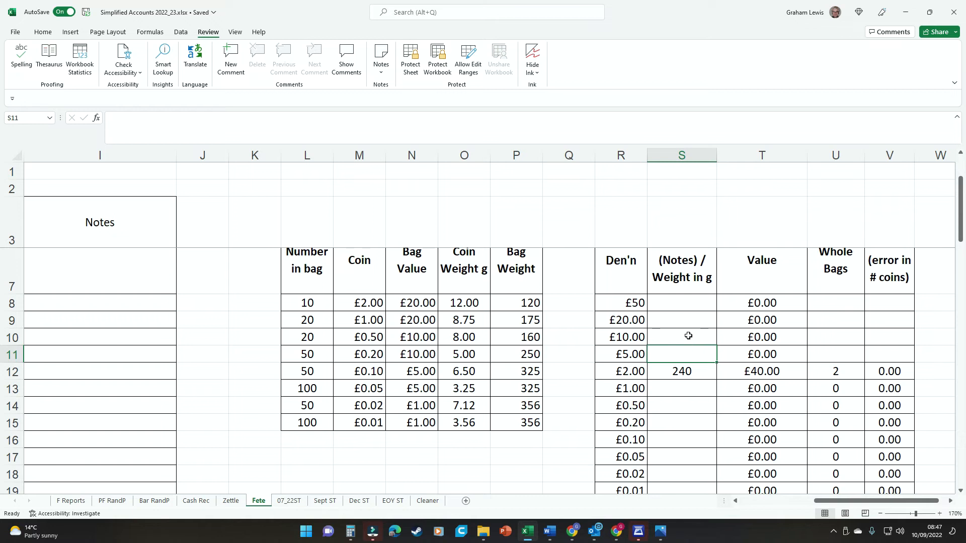
pyautogui.press('Down')
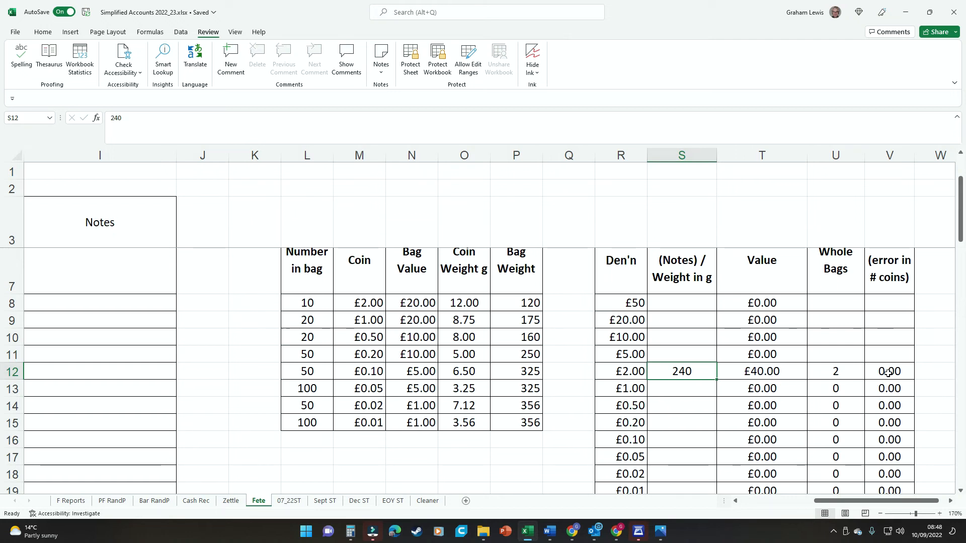
pyautogui.click(849, 369)
pyautogui.click(891, 373)
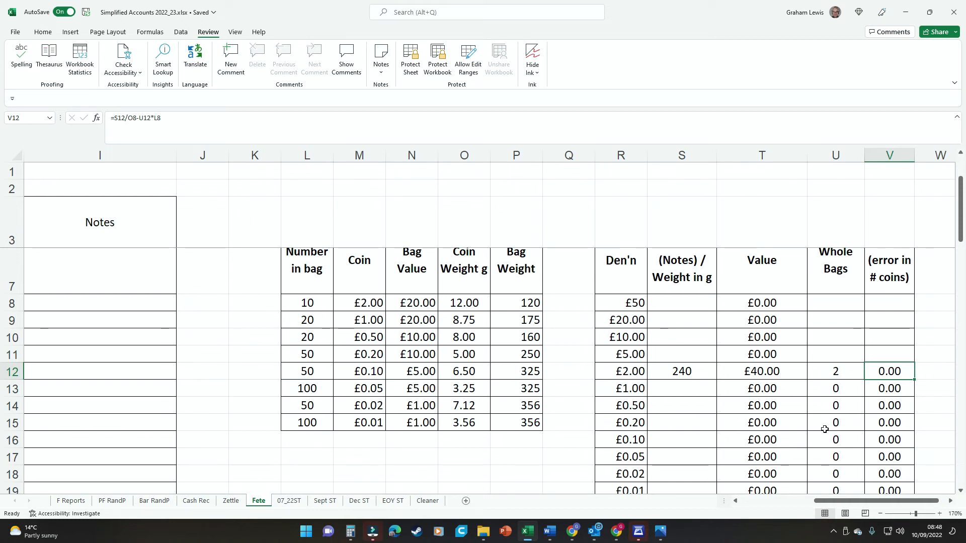
# Enter 252 as the weight in grams for £2 coins in S12 and inspect the row's residual.
pyautogui.click(680, 371)
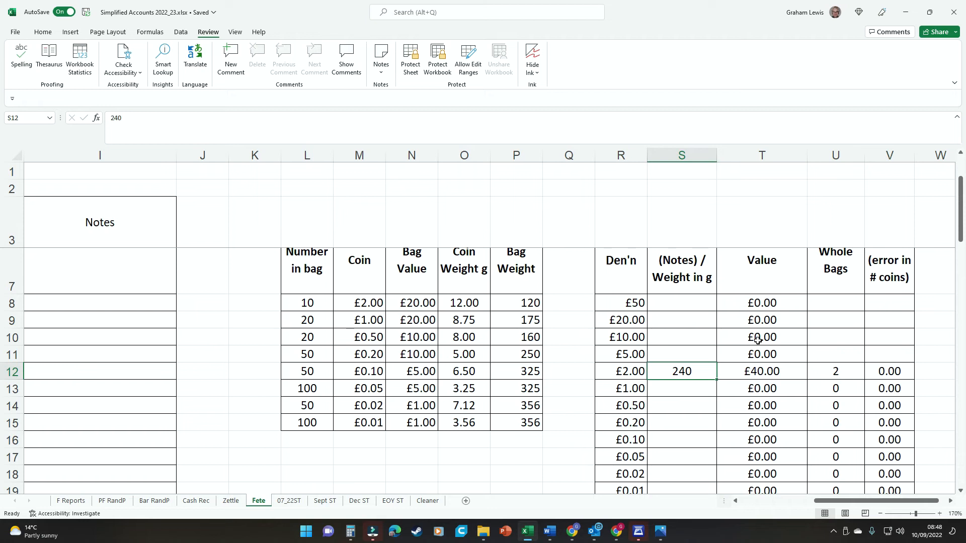
pyautogui.write('252')
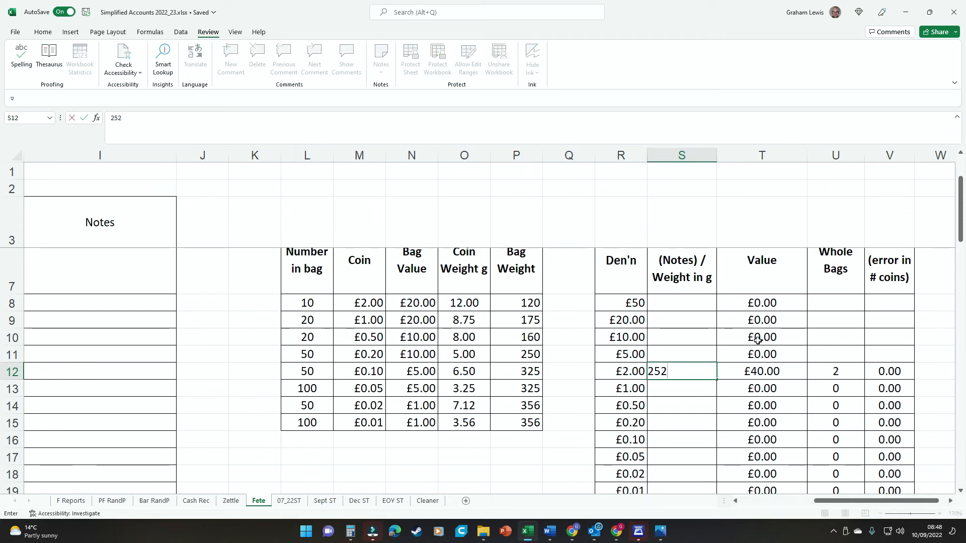
pyautogui.press('Return')
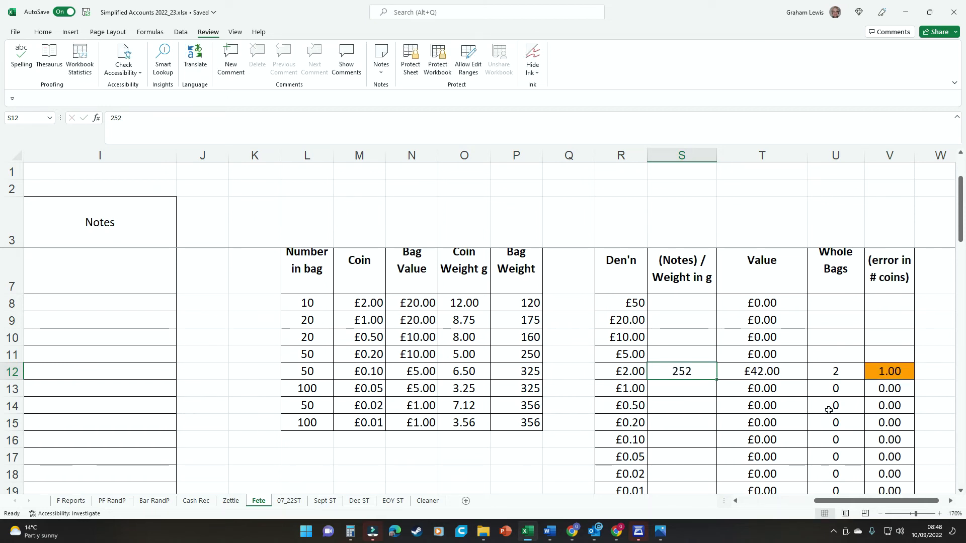
pyautogui.click(883, 365)
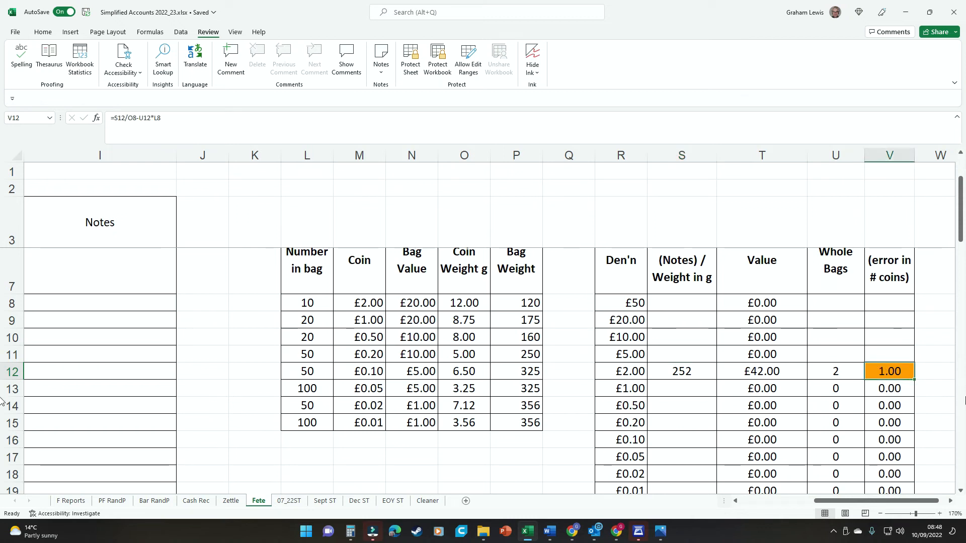
# Change the £2 coin weight in S12 to 243.
pyautogui.click(690, 371)
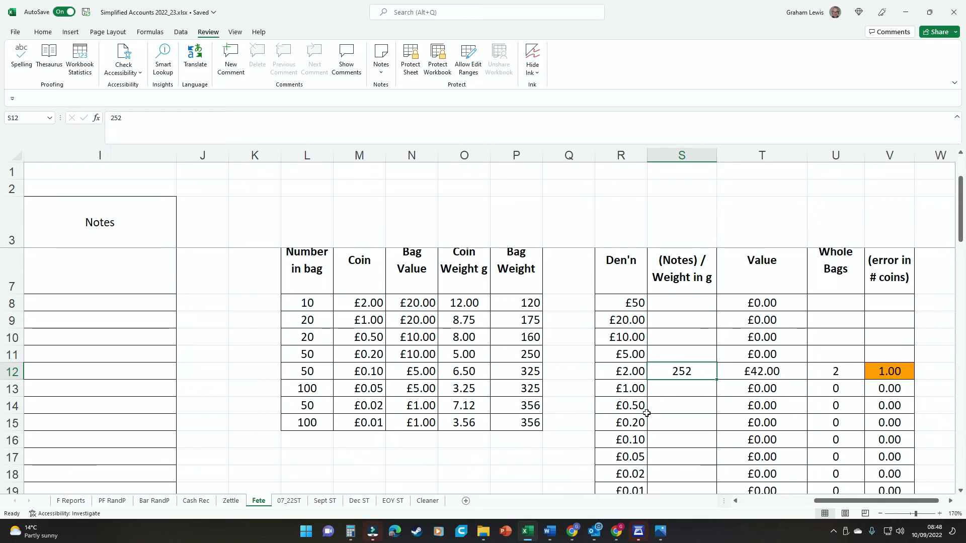
pyautogui.write('2')
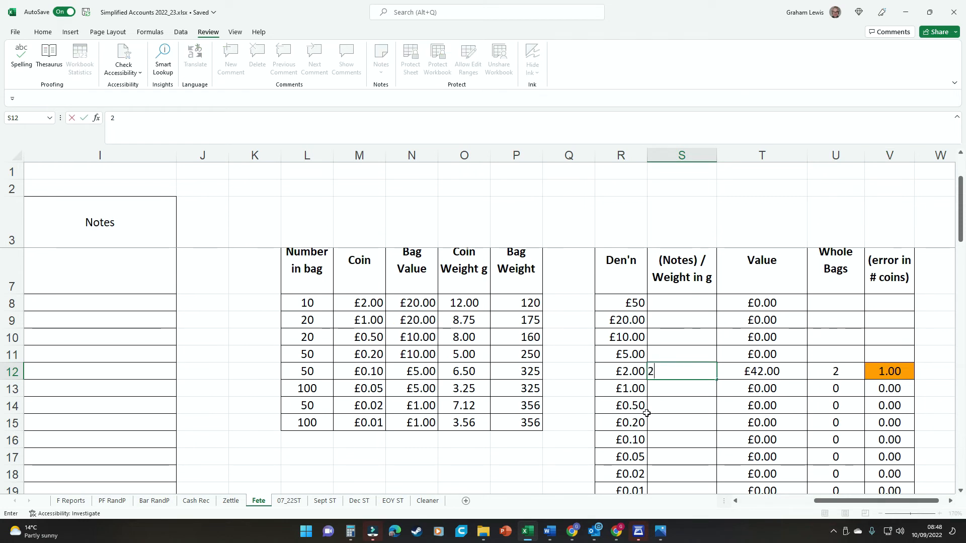
pyautogui.write('43')
pyautogui.hotkey('ctrl', 'Return')
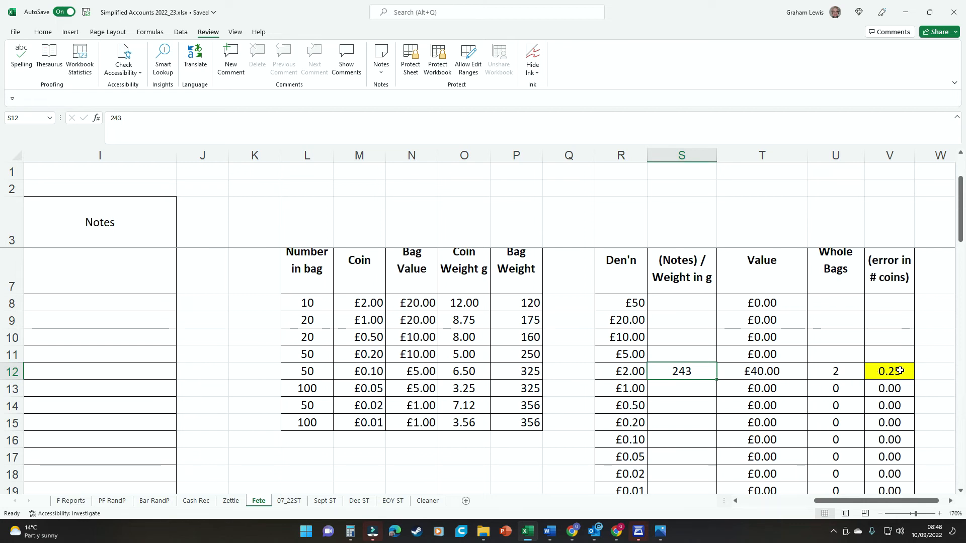
# Enter 1780 as the weight in grams for £1 coins in S13 and inspect the row's residual formula.
pyautogui.click(691, 391)
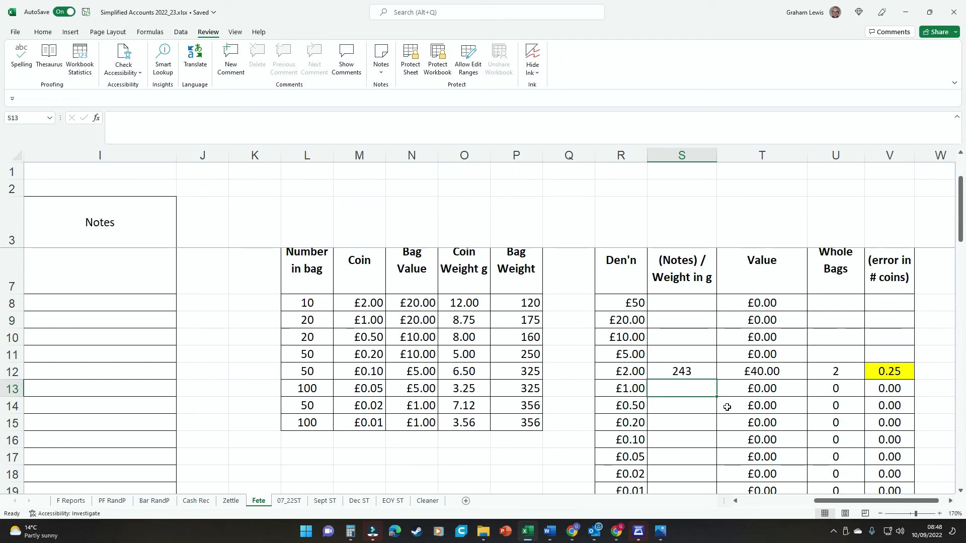
pyautogui.write('17')
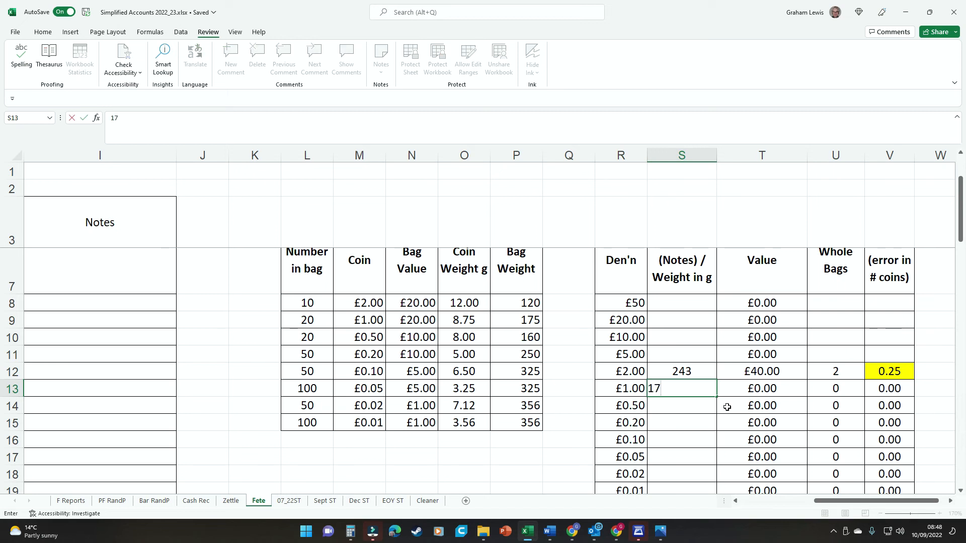
pyautogui.write('80')
pyautogui.hotkey('ctrl', 'Return')
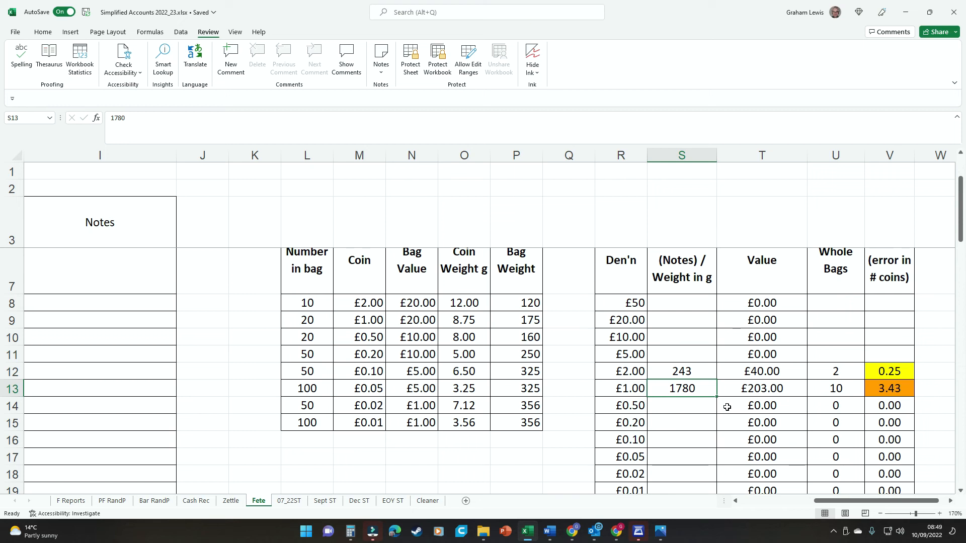
pyautogui.click(895, 391)
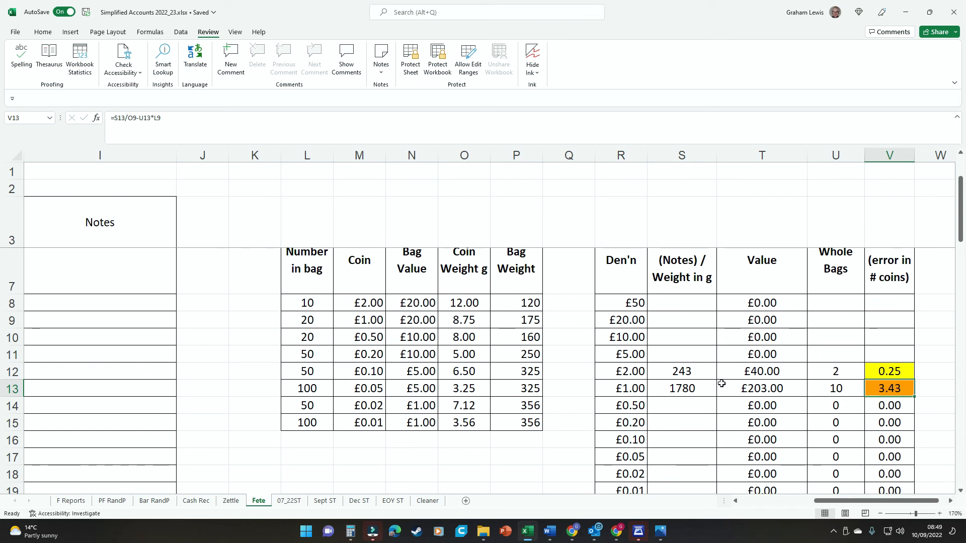
# Clear the £2 and £1 coin weights in S12:S13.
pyautogui.click(674, 371)
pyautogui.moveTo(674, 371); pyautogui.dragTo(676, 386)
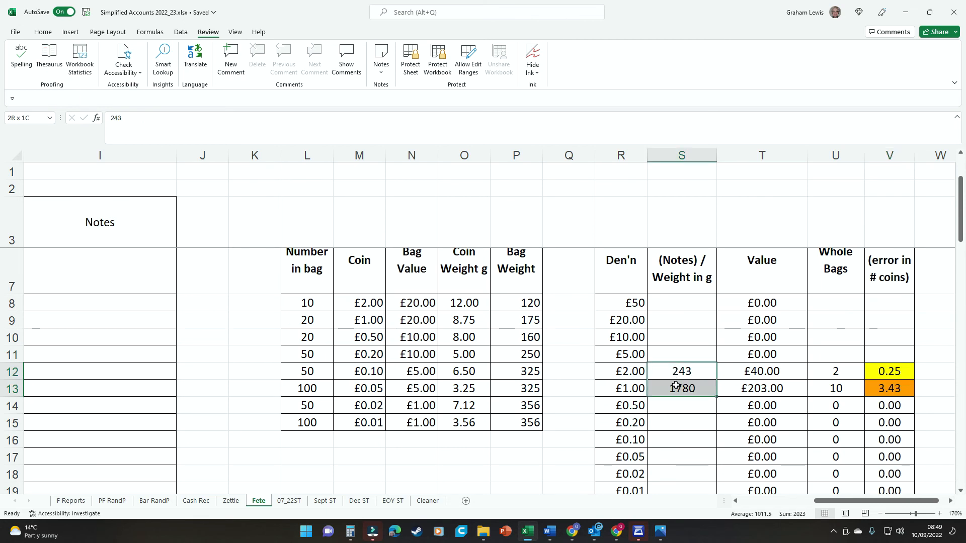
pyautogui.press('Delete')
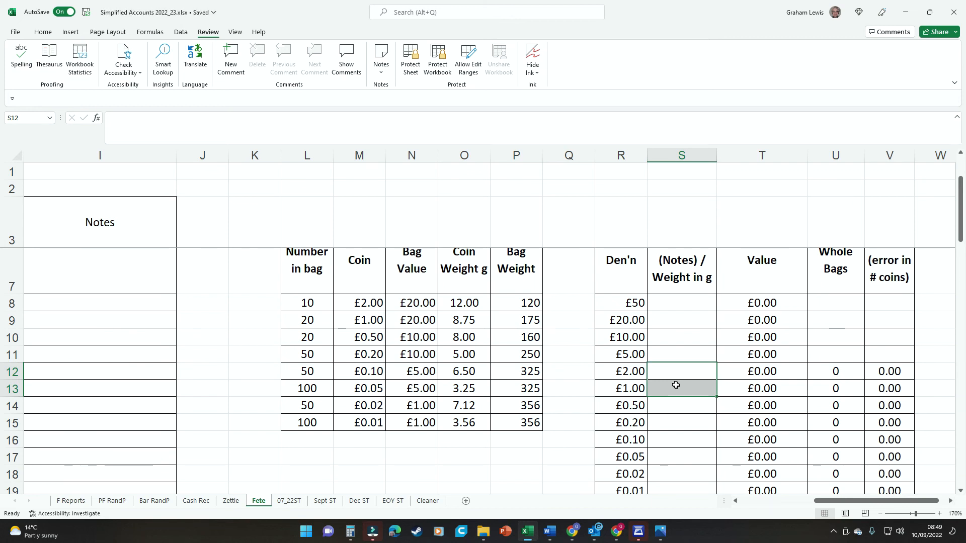
# Review all denominations of the money counting table down to the Total row.
pyautogui.scroll(-1, 675, 385)
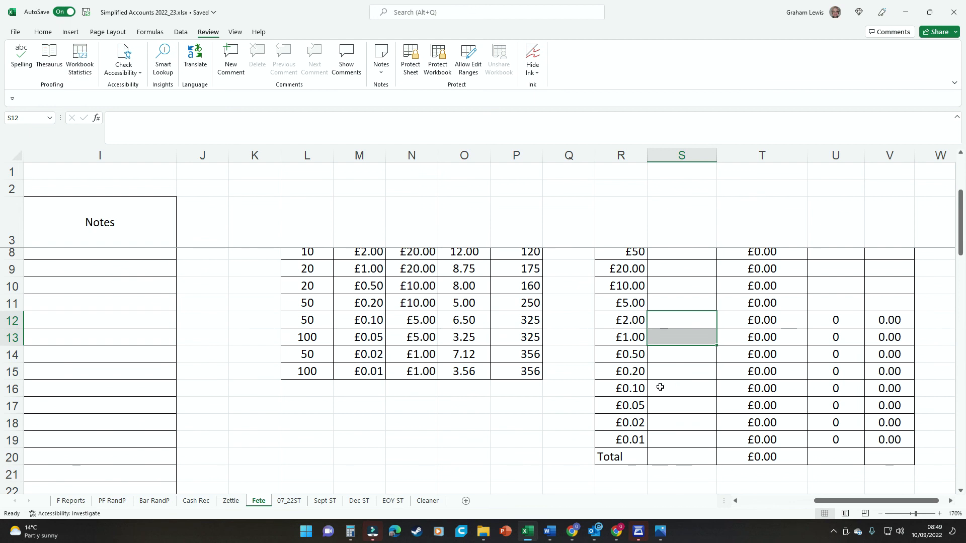
pyautogui.scroll(1, 659, 387)
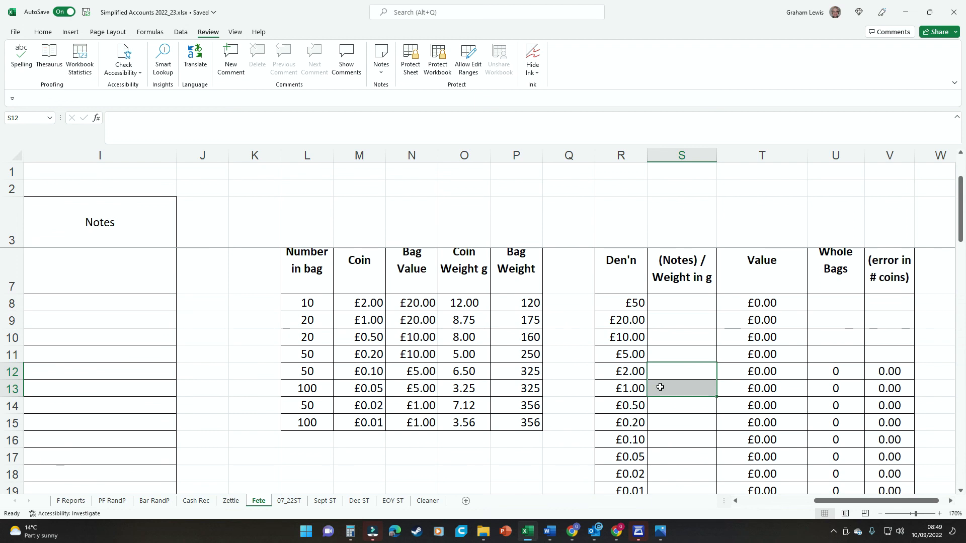
pyautogui.scroll(-1, 660, 387)
pyautogui.scroll(1, 686, 386)
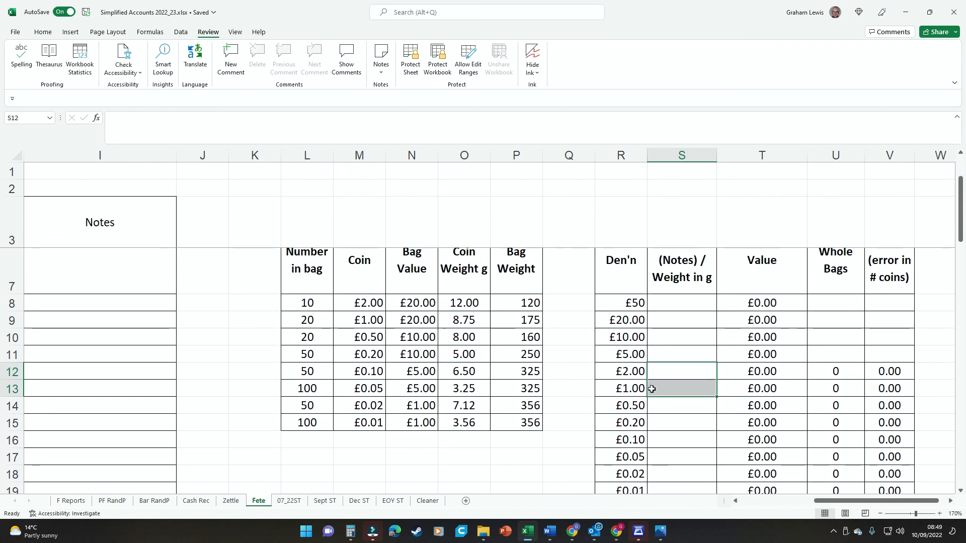
pyautogui.scroll(-1, 748, 392)
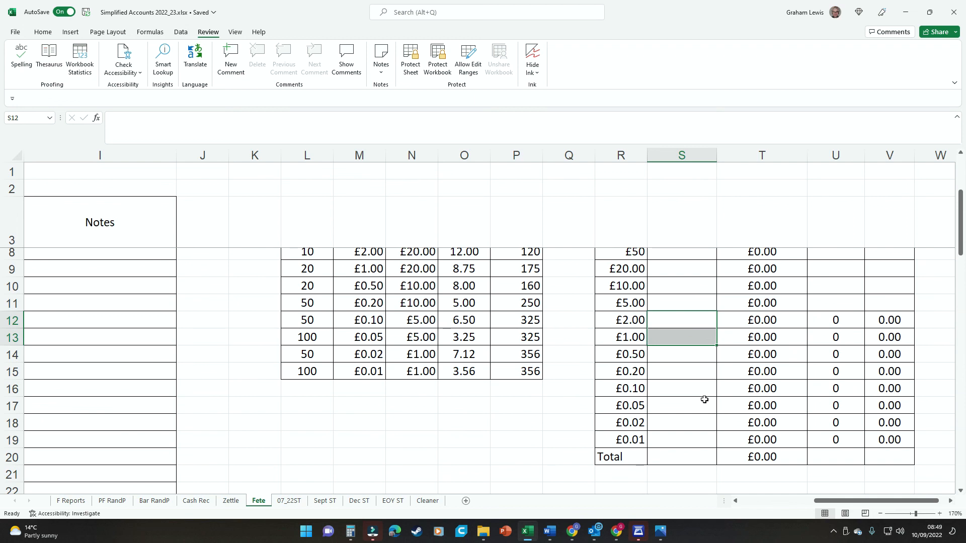
pyautogui.scroll(-1, 704, 399)
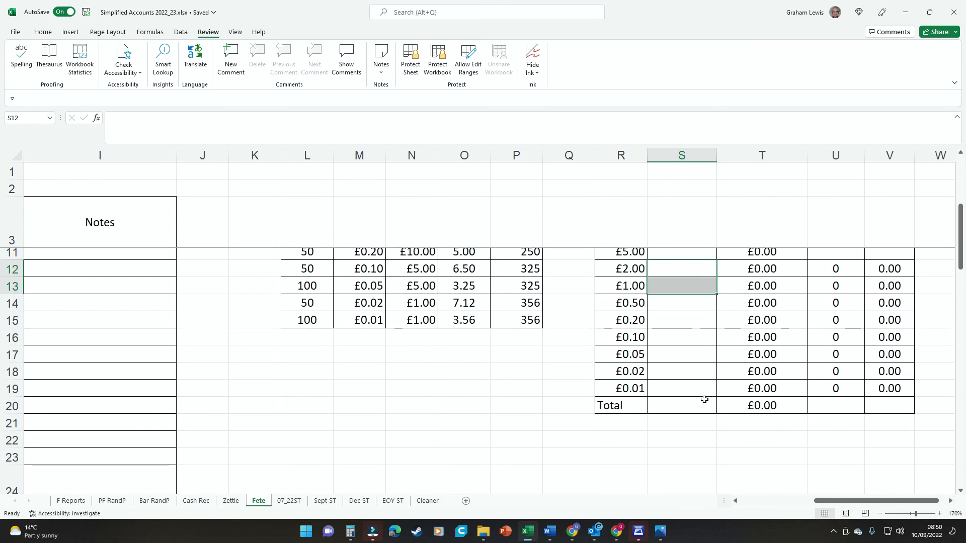
pyautogui.scroll(2, 704, 400)
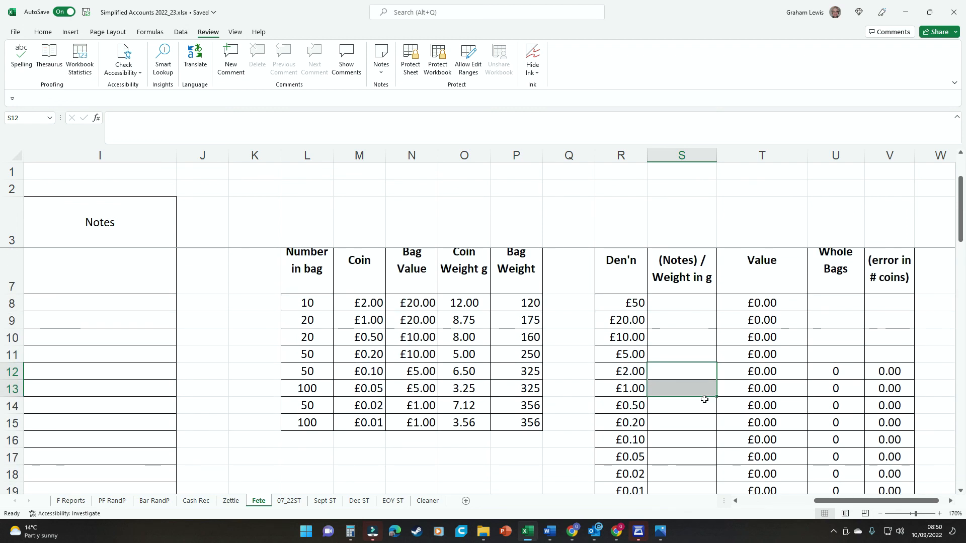